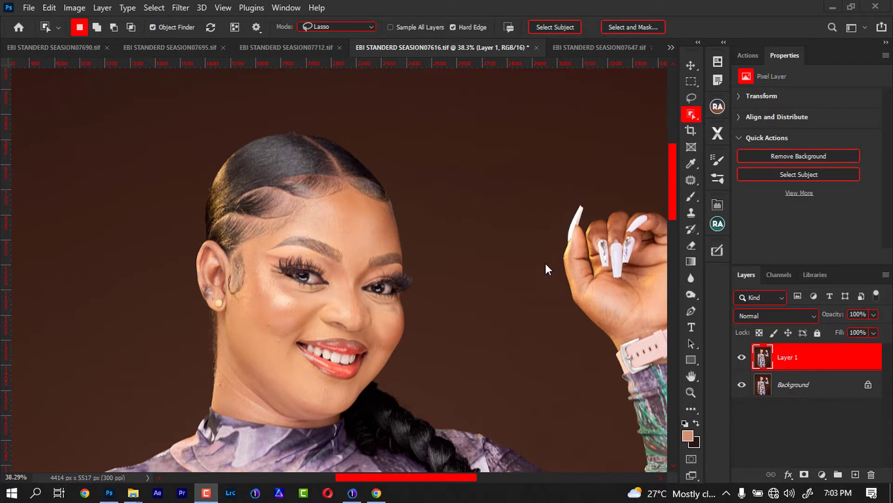
# - Show the available selection tool variants and view the woman's selection across the whole photo
pyautogui.rightClick(693, 118)
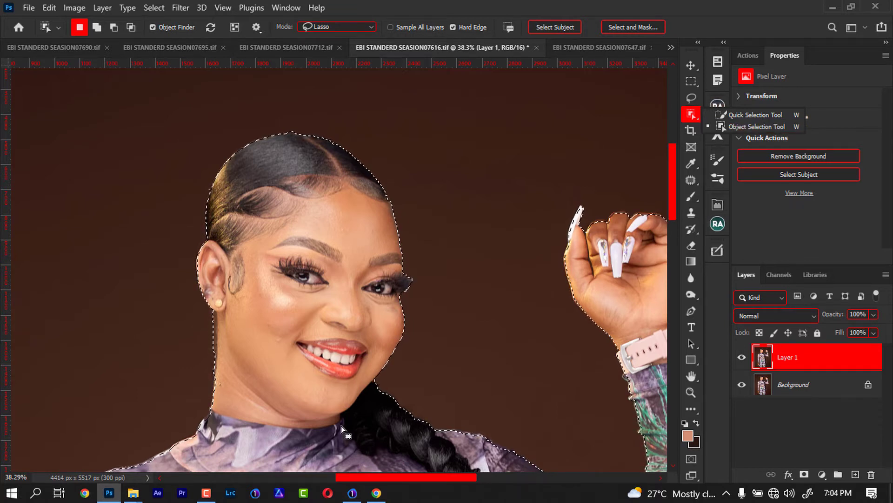
pyautogui.scroll(-8, 342, 426)
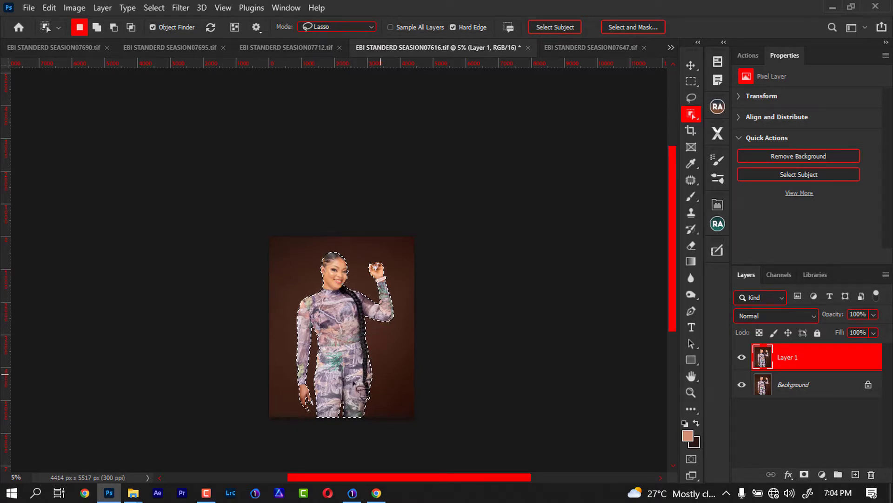
pyautogui.hotkey('ctrl', 'd')
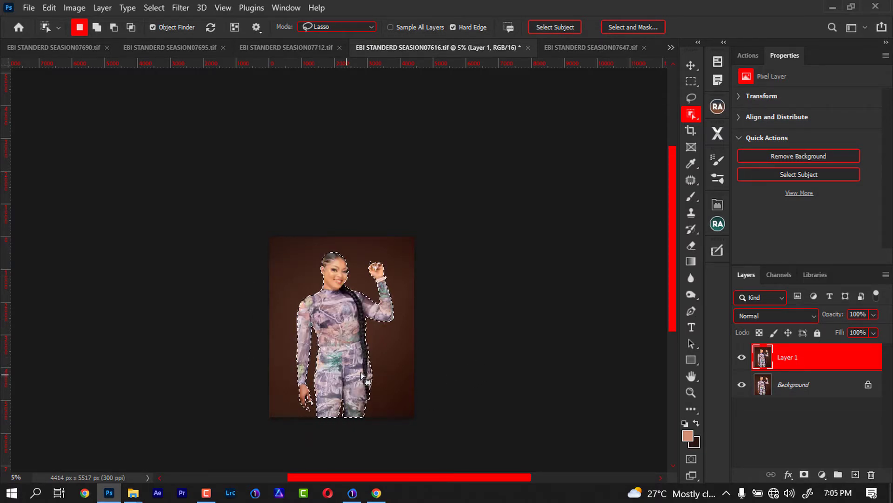
# - Examine the selection outline around the woman's head, raised hand, shoulders, sleeve and waist
pyautogui.hotkey('ctrl', '+')
pyautogui.hotkey('ctrl', '+')
pyautogui.hotkey('ctrl', '+')
pyautogui.hotkey('ctrl', '+')
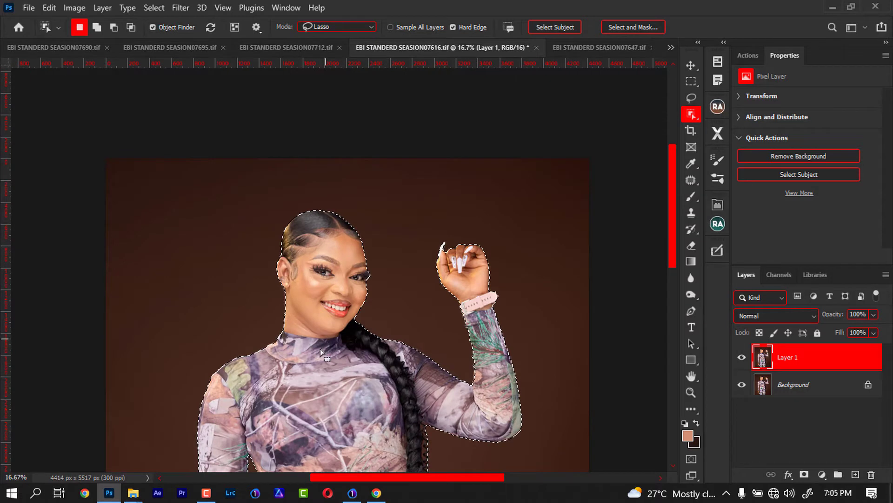
pyautogui.hotkey('ctrl', '+')
pyautogui.hotkey('ctrl', '+')
pyautogui.hotkey('ctrl', '+')
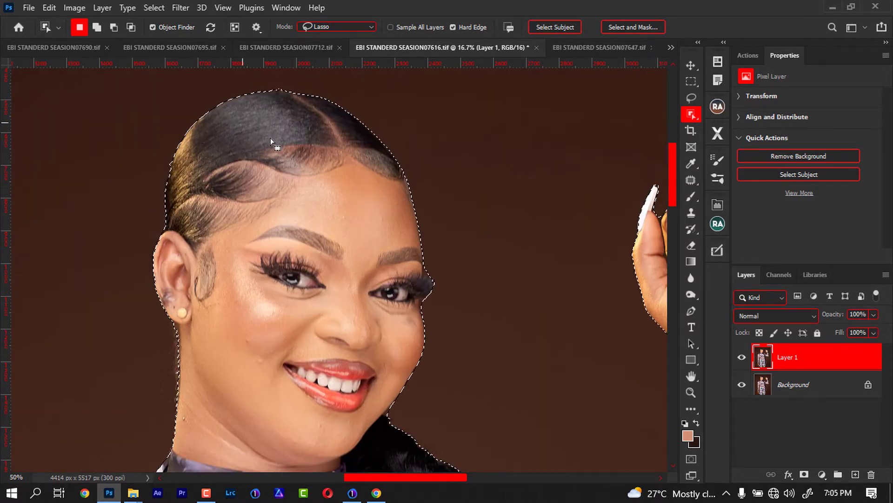
pyautogui.moveTo(269, 399); pyautogui.dragTo(170, 223)
pyautogui.moveTo(549, 202); pyautogui.dragTo(383, 395)
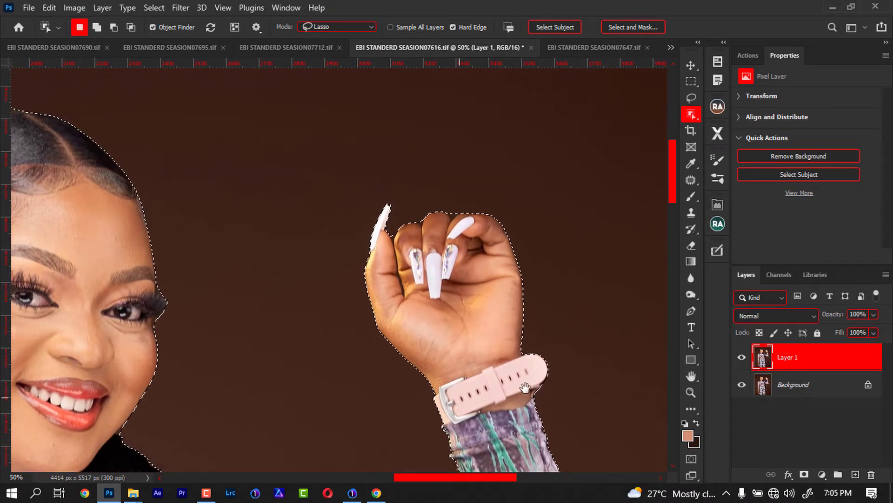
pyautogui.moveTo(197, 398); pyautogui.dragTo(381, 219)
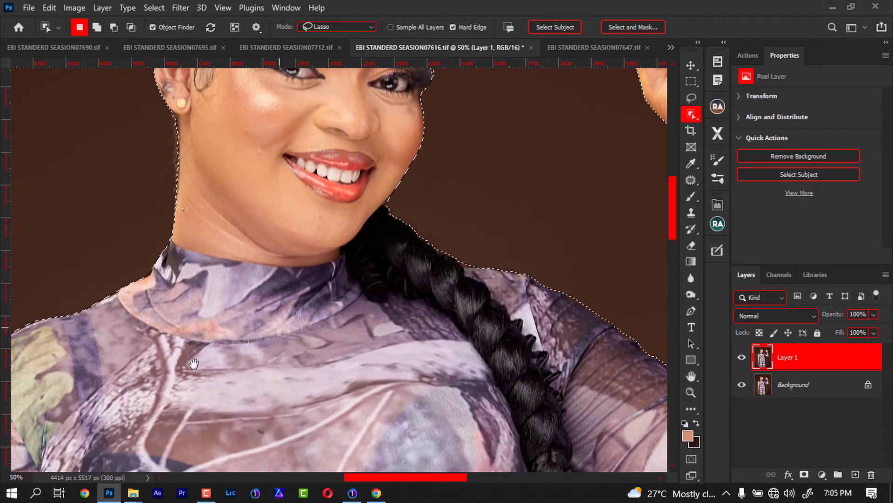
pyautogui.moveTo(232, 323); pyautogui.dragTo(263, 239)
pyautogui.moveTo(358, 393); pyautogui.dragTo(206, 165)
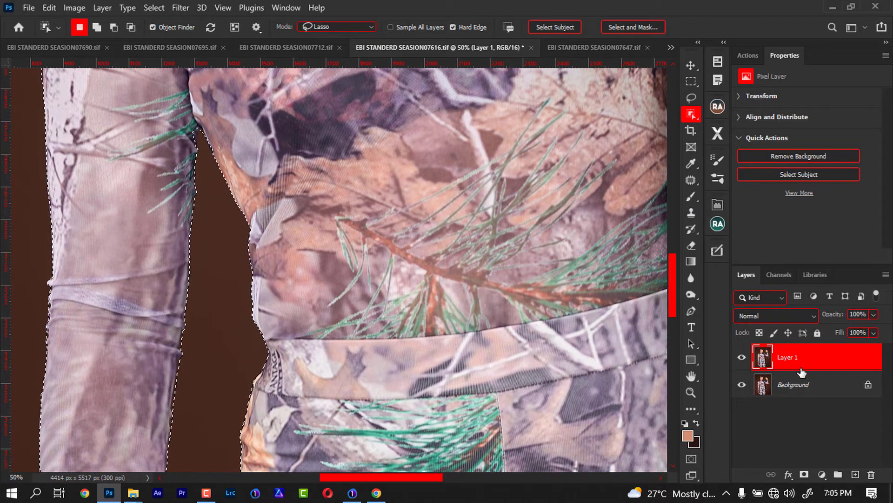
# - Cut the selected woman onto a new layer and add a light peach Solid Color fill layer above Layer 1
pyautogui.hotkey('ctrl', 'shift', 'j')
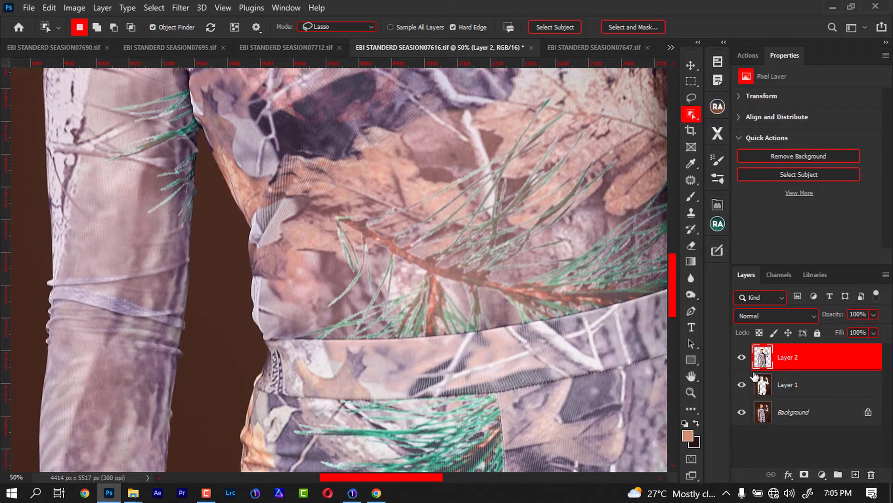
pyautogui.click(787, 384)
pyautogui.hotkey('ctrl', '-')
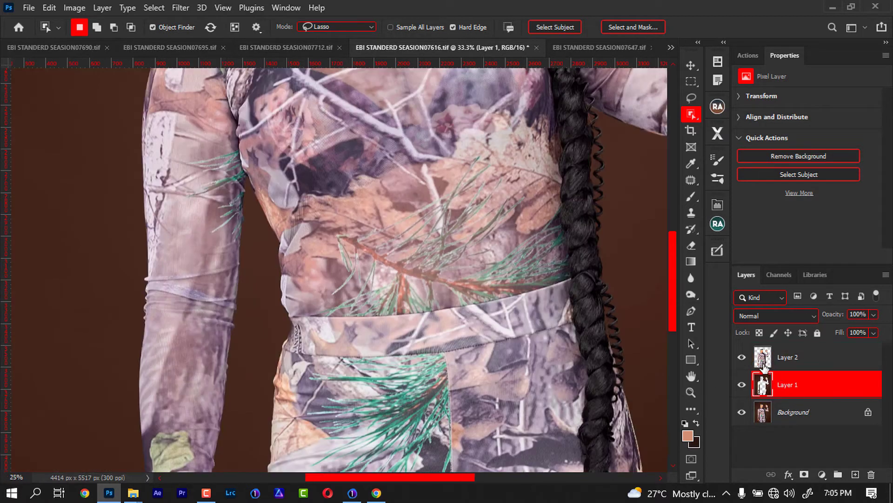
pyautogui.hotkey('ctrl', '-')
pyautogui.hotkey('ctrl', '-')
pyautogui.hotkey('ctrl', '-')
pyautogui.hotkey('ctrl', '-')
pyautogui.click(822, 474)
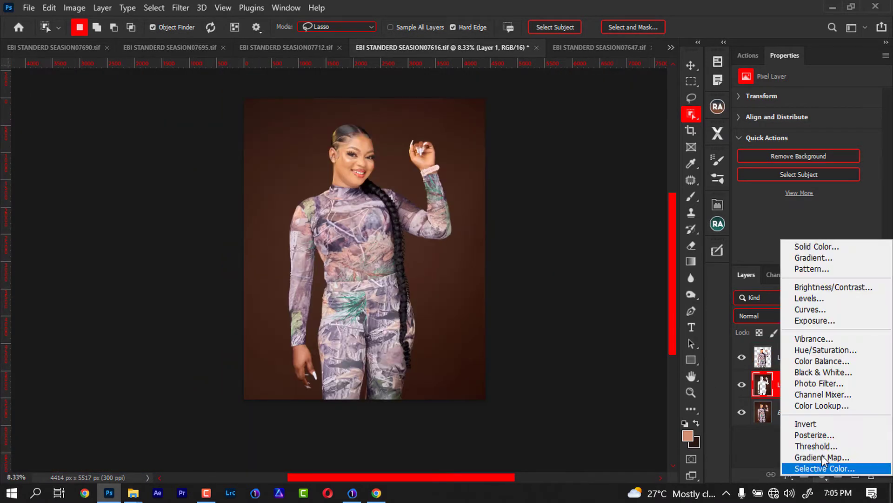
pyautogui.click(816, 247)
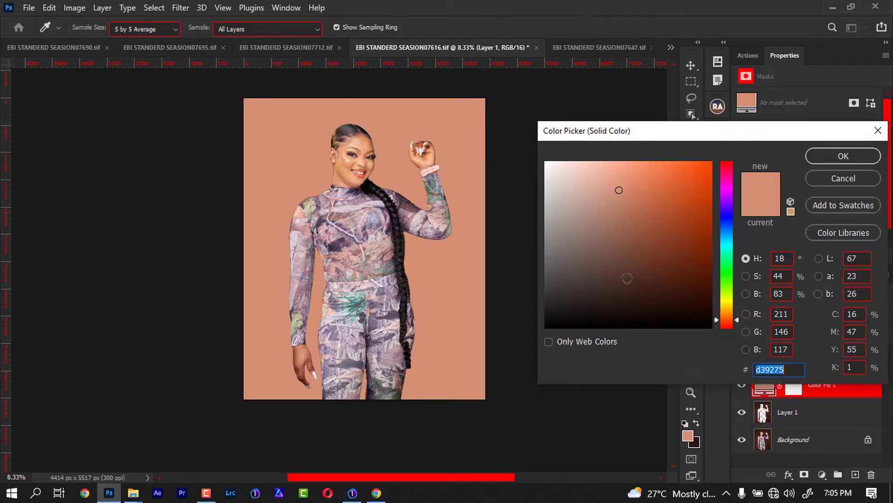
pyautogui.moveTo(642, 245)
pyautogui.mouseDown()
pyautogui.moveTo(638, 173)
pyautogui.moveTo(612, 186)
pyautogui.mouseUp()
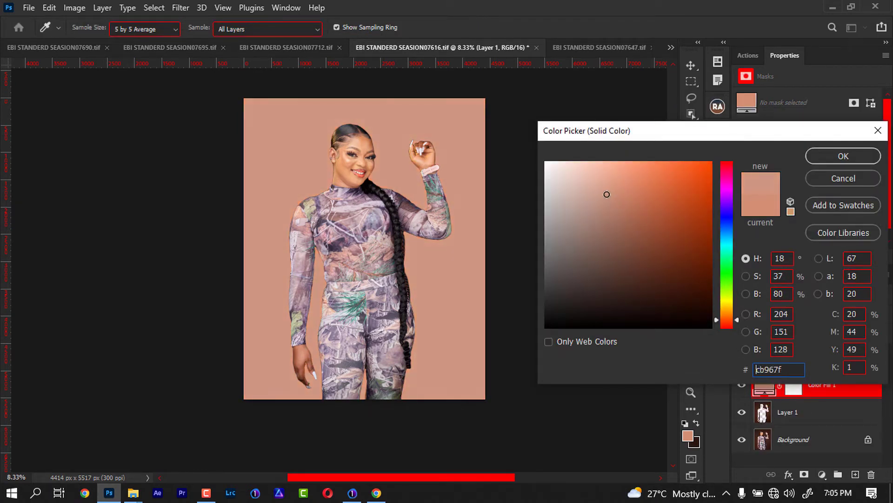
pyautogui.click(837, 156)
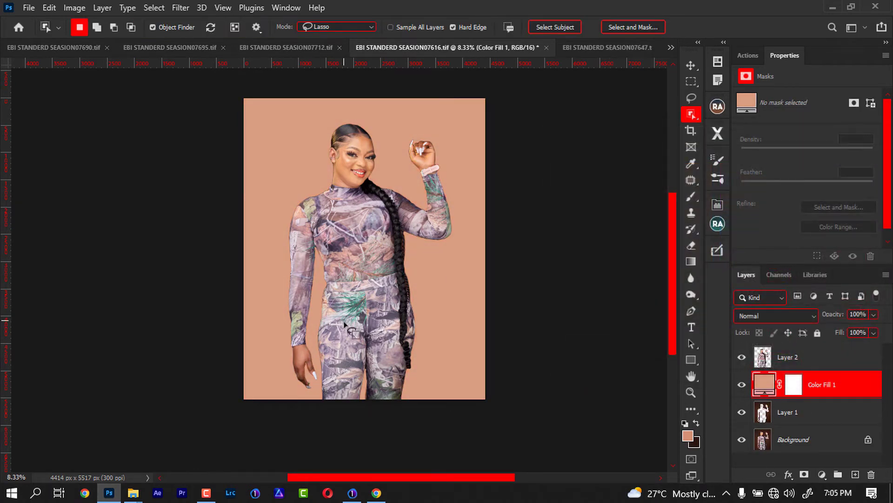
# - Examine the edges of the cut-out woman against the peach fill, from the waist up to the head and raised hand
pyautogui.hotkey('ctrl', '+')
pyautogui.hotkey('ctrl', '+')
pyautogui.hotkey('ctrl', '+')
pyautogui.hotkey('ctrl', '+')
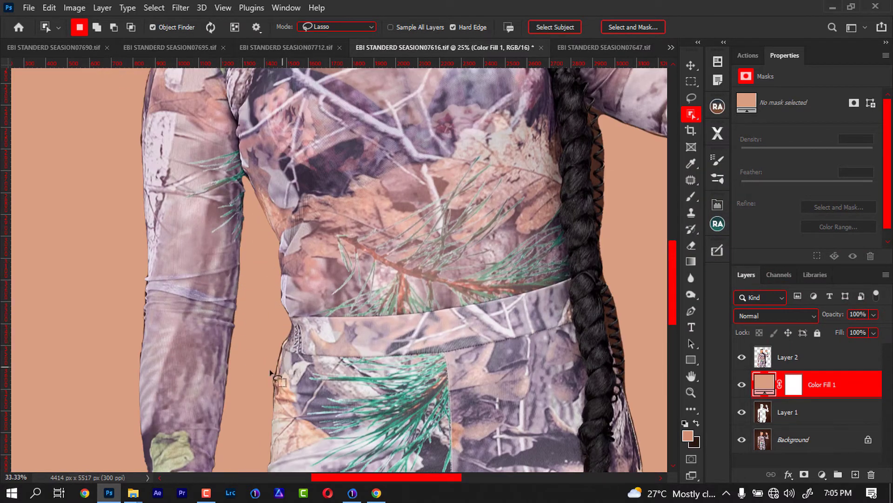
pyautogui.moveTo(461, 136); pyautogui.dragTo(309, 339)
pyautogui.moveTo(493, 239); pyautogui.dragTo(443, 320)
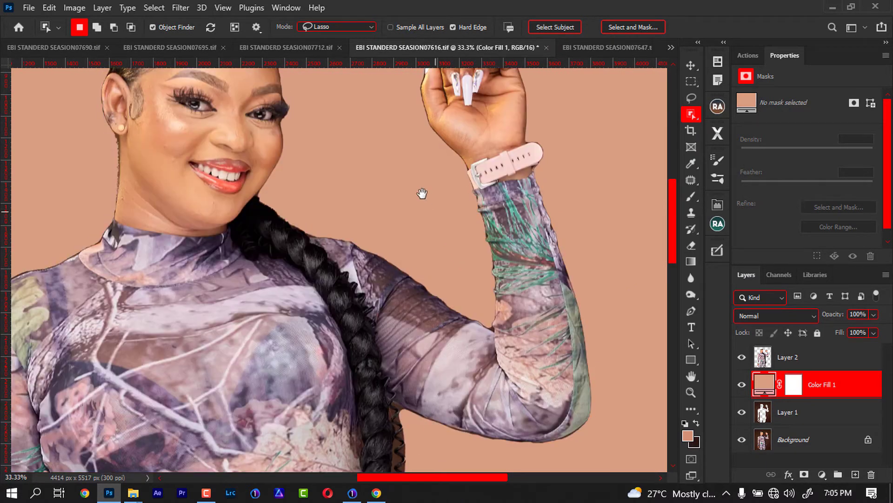
pyautogui.moveTo(421, 193); pyautogui.dragTo(391, 324)
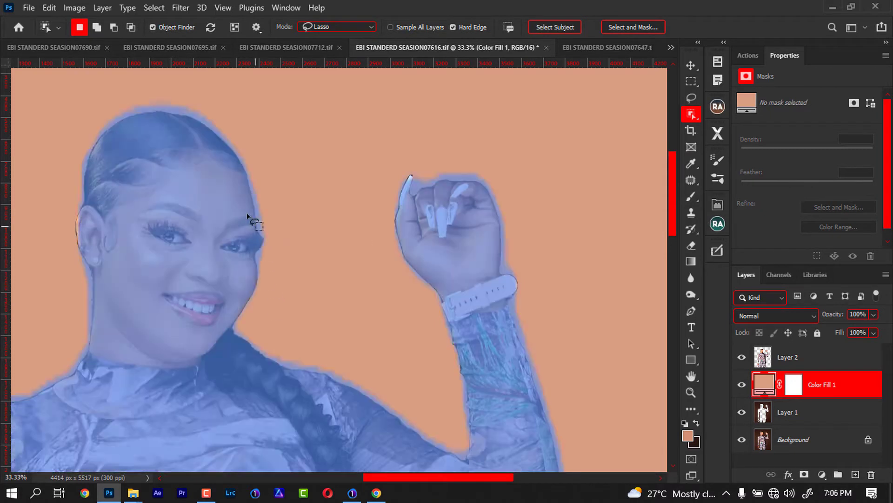
# - Preview the cut-out against black (000000) as the fill colour and discard the change
pyautogui.doubleClick(765, 383)
pyautogui.click(588, 327)
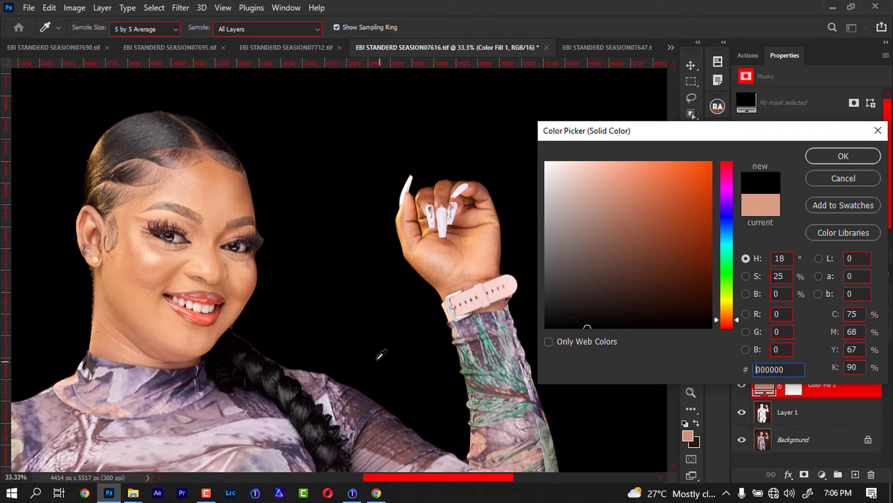
pyautogui.click(833, 179)
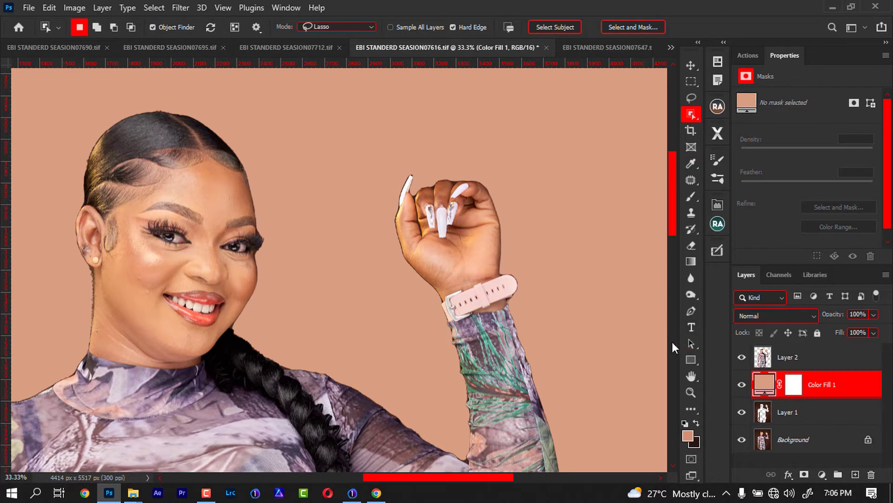
# - Undo the colour fill and the cut that moved the woman onto a separate layer
pyautogui.hotkey('ctrl', 'z')
pyautogui.hotkey('ctrl', 'z')
pyautogui.hotkey('ctrl', 'z')
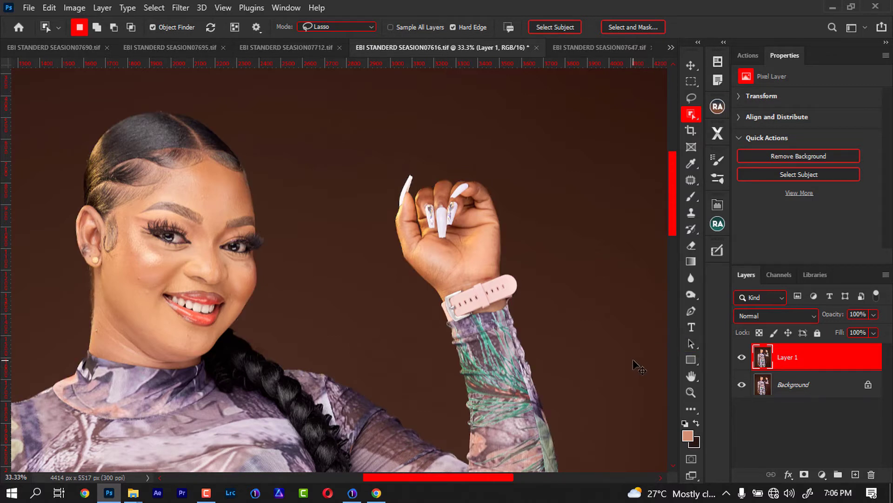
# - Clear the current selection and reselect the woman on Layer 1 with the automatic Subject selection
pyautogui.hotkey('ctrl', 'd')
pyautogui.click(154, 9)
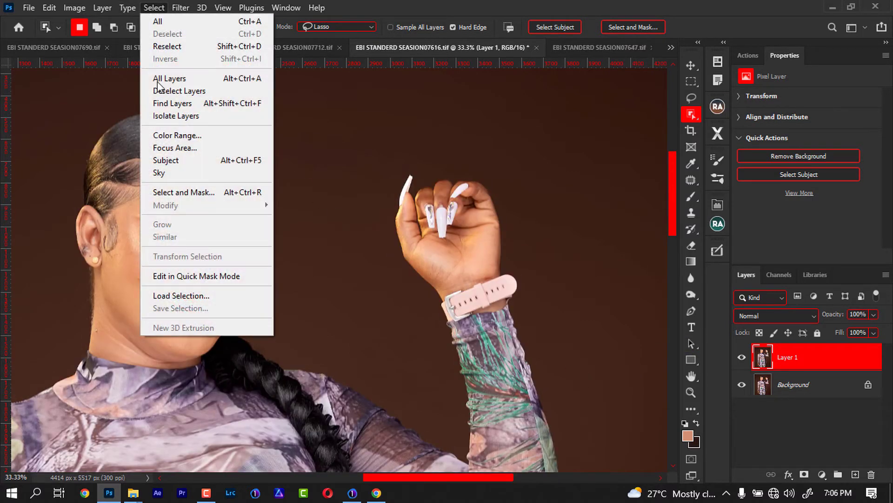
pyautogui.click(191, 163)
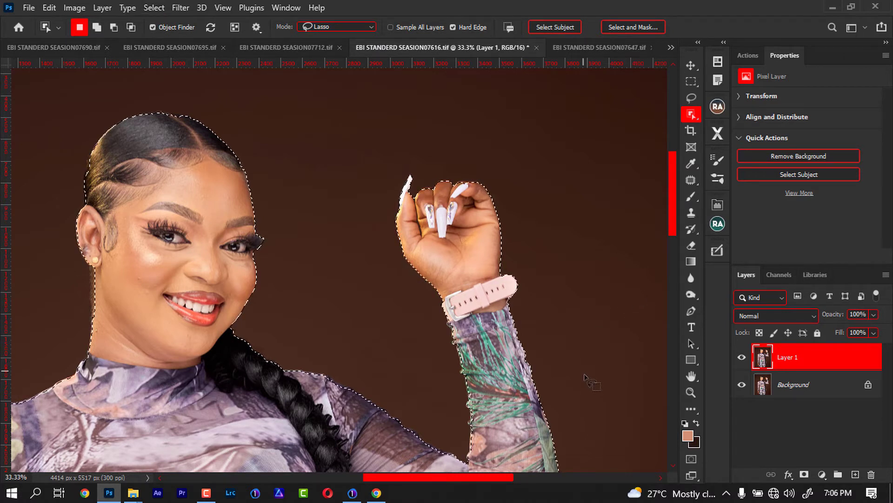
# - Add the hair along the top of the head to the selection with the Object Selection tool
pyautogui.hotkey('ctrl', '+')
pyautogui.hotkey('ctrl', '+')
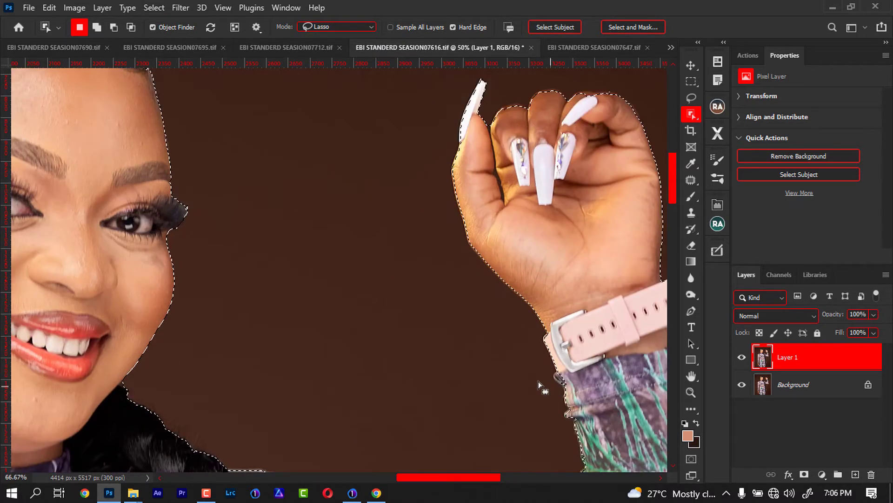
pyautogui.moveTo(462, 355); pyautogui.dragTo(338, 312)
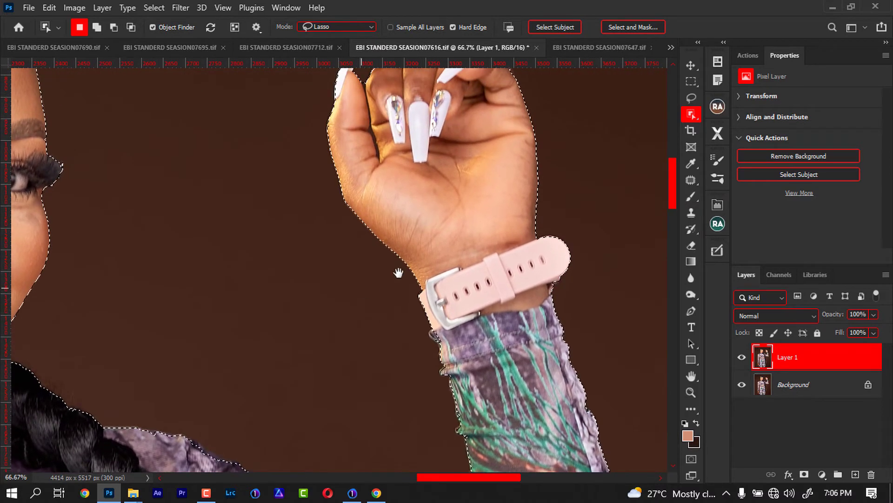
pyautogui.moveTo(340, 375); pyautogui.dragTo(395, 180)
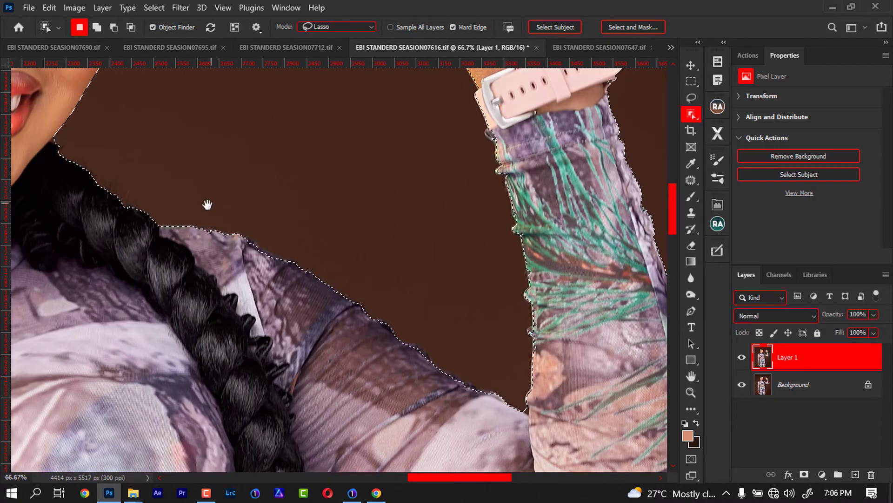
pyautogui.moveTo(207, 205); pyautogui.dragTo(308, 363)
pyautogui.press('shift')
pyautogui.moveTo(216, 198)
pyautogui.mouseDown()
pyautogui.moveTo(272, 223)
pyautogui.moveTo(306, 211)
pyautogui.moveTo(244, 187)
pyautogui.moveTo(263, 207)
pyautogui.moveTo(293, 207)
pyautogui.mouseUp()
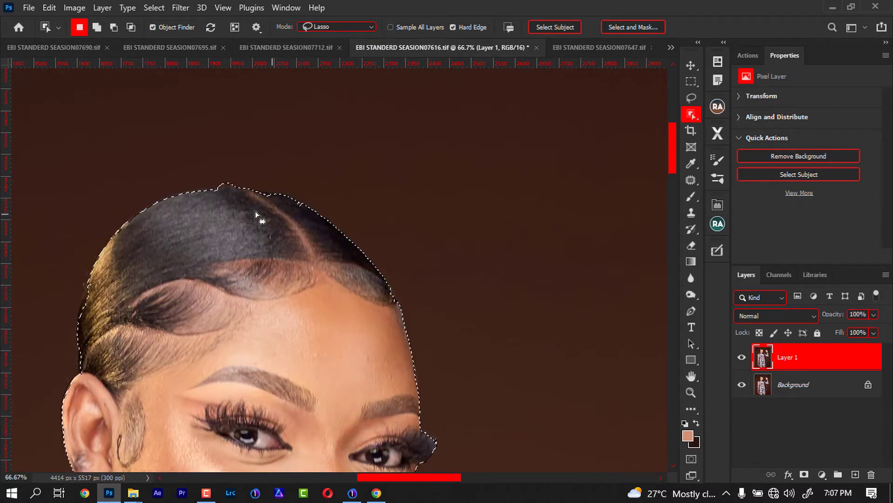
# - Refine the selection edge above the hair parting and along the forehead hairline with the Object Selection tool
pyautogui.moveTo(225, 182)
pyautogui.mouseDown()
pyautogui.moveTo(187, 192)
pyautogui.moveTo(242, 189)
pyautogui.mouseUp()
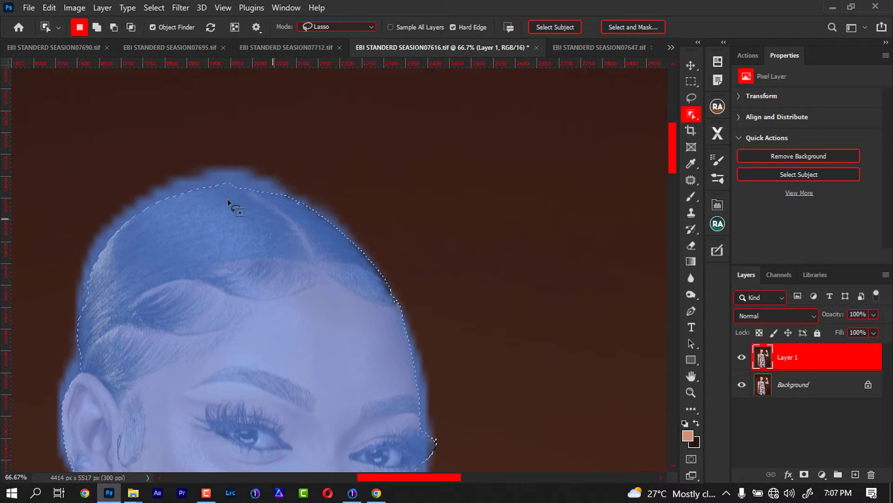
pyautogui.press('alt')
pyautogui.moveTo(241, 179)
pyautogui.mouseDown()
pyautogui.moveTo(236, 186)
pyautogui.moveTo(241, 178)
pyautogui.mouseUp()
pyautogui.press('alt')
pyautogui.moveTo(240, 184)
pyautogui.mouseDown()
pyautogui.moveTo(203, 185)
pyautogui.moveTo(240, 185)
pyautogui.mouseUp()
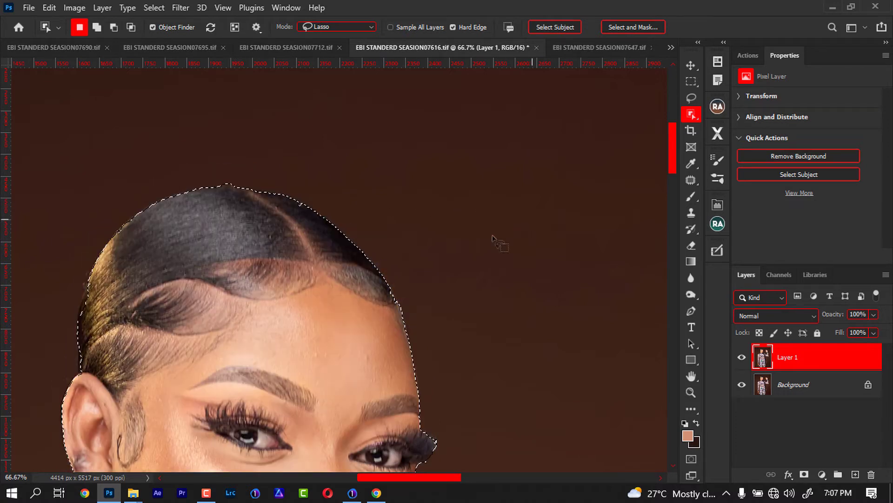
pyautogui.press('shift')
pyautogui.moveTo(399, 311); pyautogui.dragTo(387, 287)
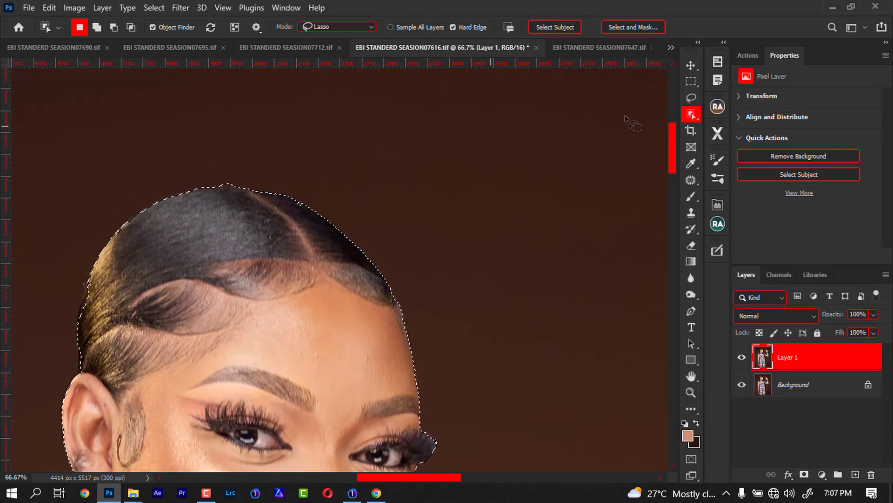
# - Subtract the sliver of background above the crown of the hair from the selection with the Lasso tool
pyautogui.click(692, 98)
pyautogui.press('alt')
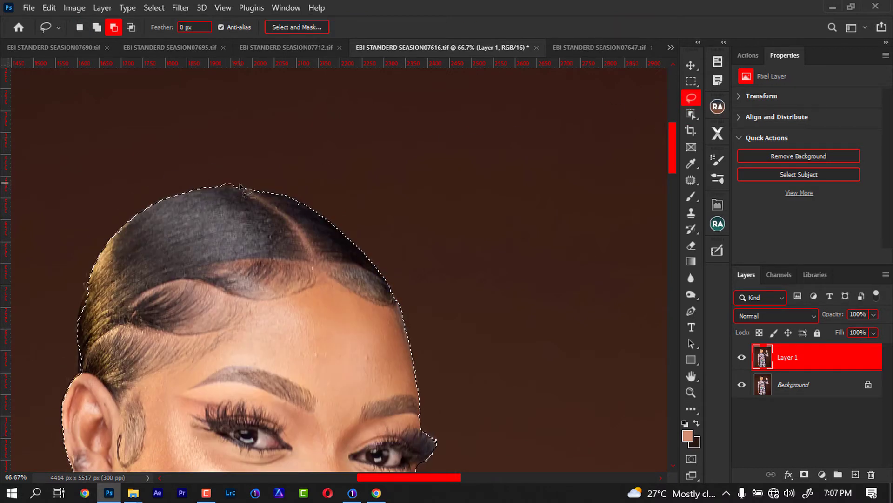
pyautogui.moveTo(237, 186); pyautogui.dragTo(215, 188)
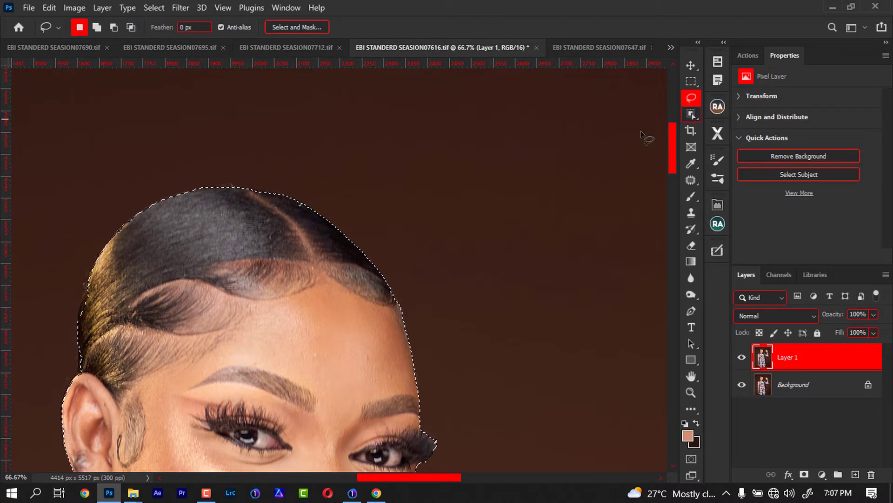
# - Return to the Object Selection tool and examine the selection outline around the face, raised hand, braid and sleeve
pyautogui.press('w')
pyautogui.moveTo(89, 292)
pyautogui.mouseDown()
pyautogui.moveTo(267, 152)
pyautogui.moveTo(272, 130)
pyautogui.mouseUp()
pyautogui.moveTo(303, 88)
pyautogui.mouseDown()
pyautogui.moveTo(245, 163)
pyautogui.moveTo(236, 206)
pyautogui.moveTo(243, 249)
pyautogui.moveTo(300, 147)
pyautogui.mouseUp()
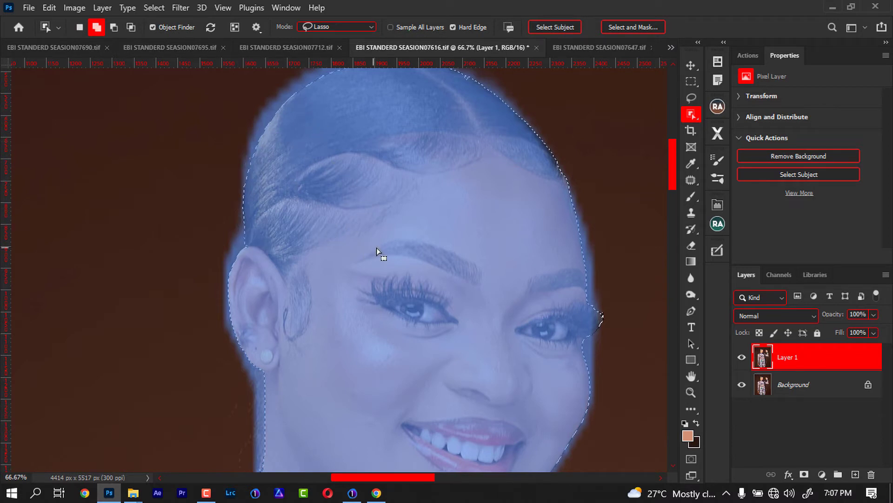
pyautogui.moveTo(436, 244); pyautogui.dragTo(112, 216)
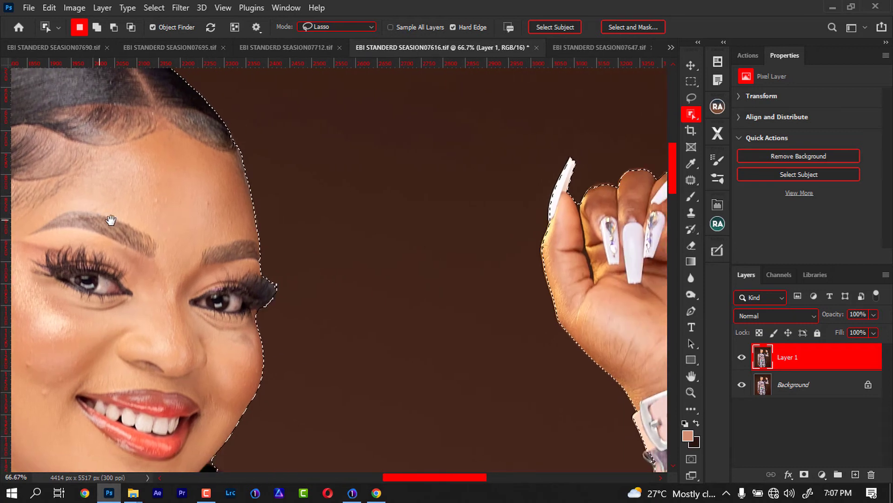
pyautogui.moveTo(490, 281); pyautogui.dragTo(411, 265)
pyautogui.moveTo(421, 305); pyautogui.dragTo(435, 401)
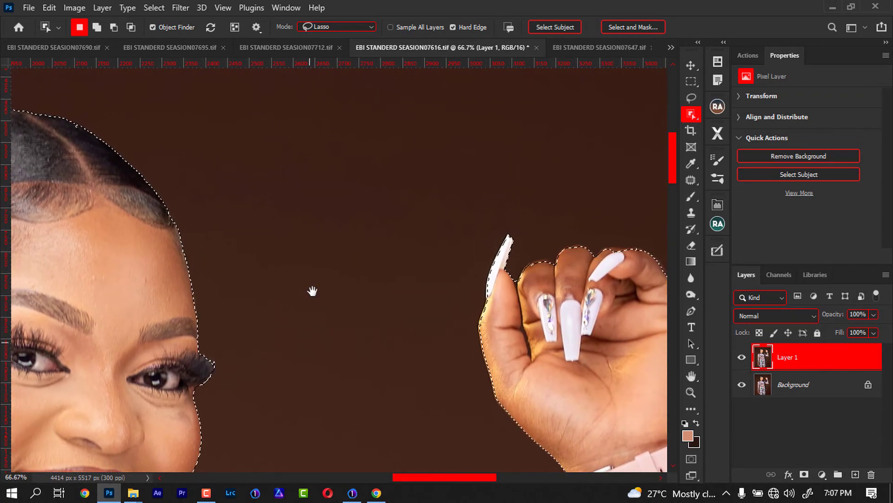
pyautogui.moveTo(313, 292); pyautogui.dragTo(364, 120)
pyautogui.moveTo(353, 345); pyautogui.dragTo(308, 190)
pyautogui.moveTo(433, 297); pyautogui.dragTo(320, 295)
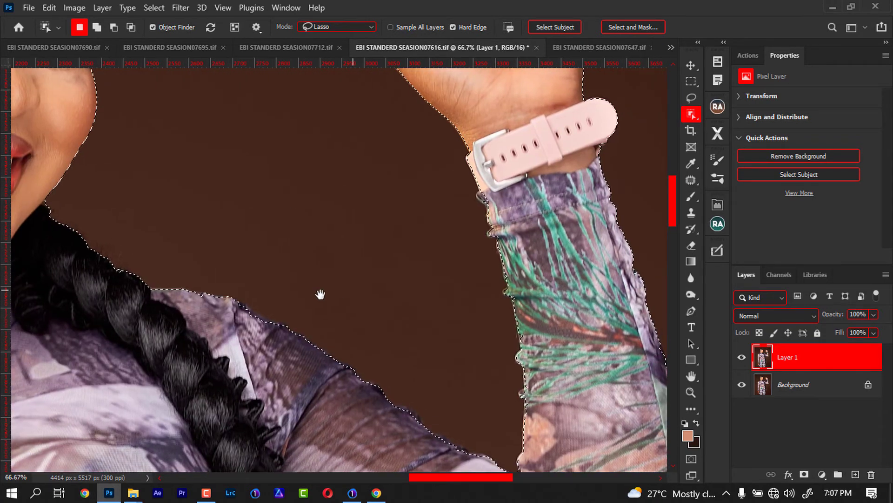
# - Add the missing strip along the top of the shoulder and upper arm to the selection with the Object Selection tool
pyautogui.moveTo(202, 293); pyautogui.dragTo(293, 326)
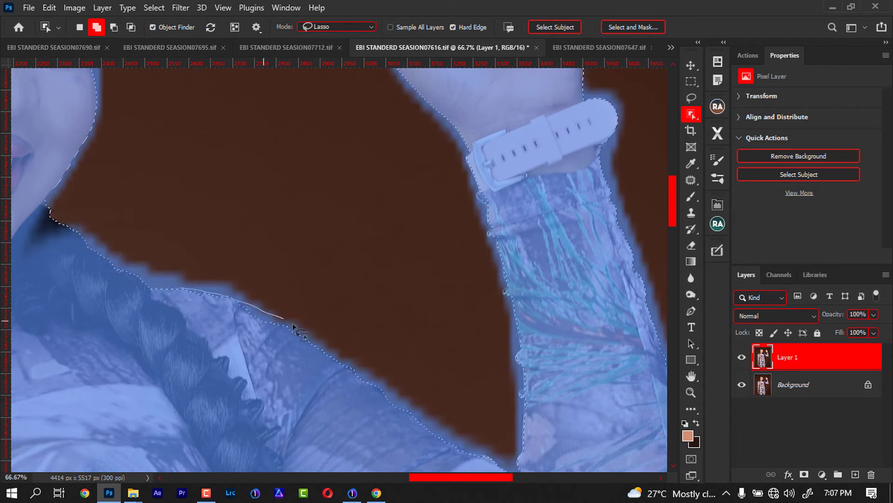
pyautogui.moveTo(199, 317); pyautogui.dragTo(200, 317)
pyautogui.moveTo(383, 416); pyautogui.dragTo(408, 402)
pyautogui.moveTo(374, 380); pyautogui.dragTo(349, 395)
# - Subtract the background sliver in the bent elbow's crease and refine the selection along the raised forearm's sleeve
pyautogui.moveTo(479, 335); pyautogui.dragTo(230, 226)
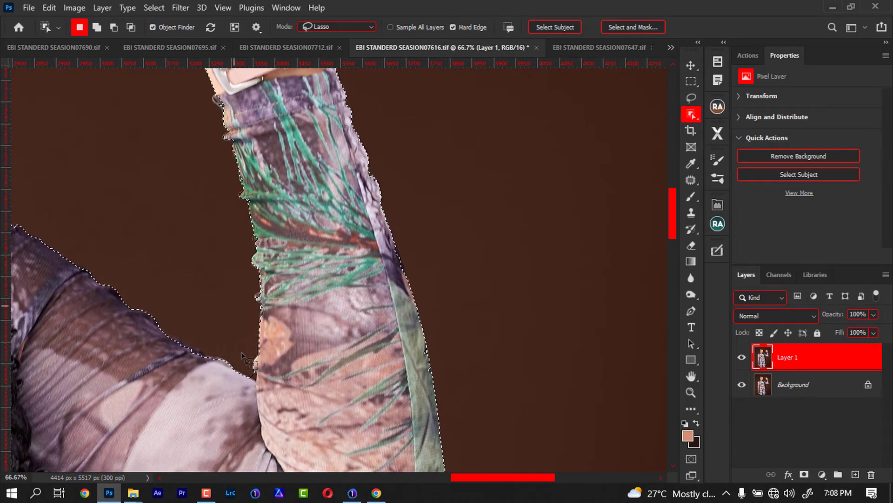
pyautogui.press('alt')
pyautogui.moveTo(259, 375)
pyautogui.mouseDown()
pyautogui.moveTo(256, 388)
pyautogui.moveTo(251, 370)
pyautogui.mouseUp()
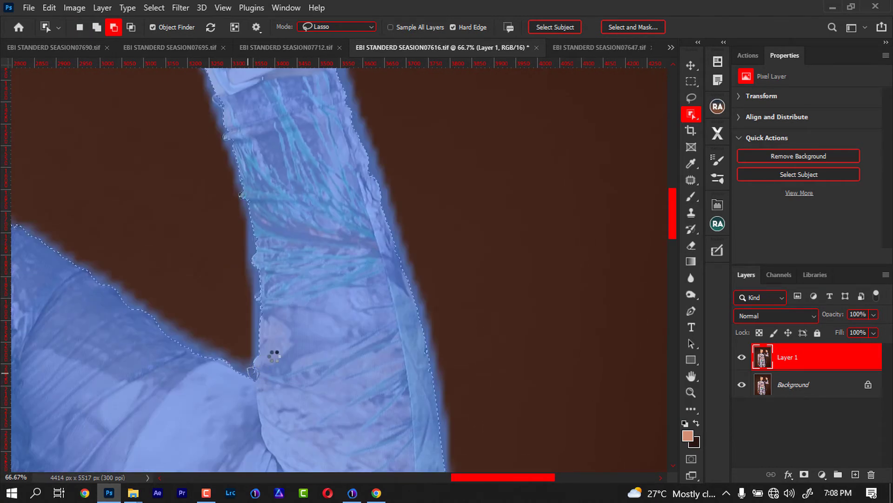
pyautogui.moveTo(302, 244)
pyautogui.mouseDown()
pyautogui.moveTo(283, 329)
pyautogui.moveTo(245, 272)
pyautogui.mouseUp()
pyautogui.press('shift')
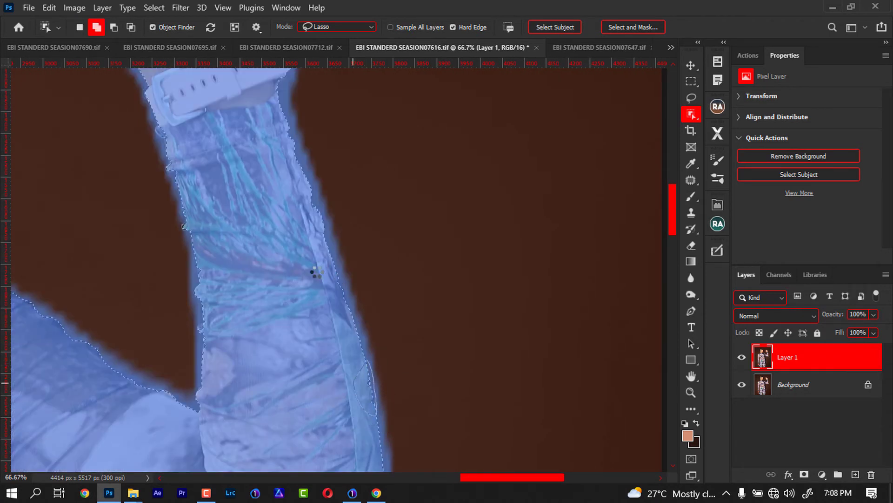
# - Refine the selection along the raised hand's fingertips, trimming the background between the fingers and adding back the cut-off finger edges
pyautogui.moveTo(297, 234)
pyautogui.mouseDown()
pyautogui.moveTo(306, 348)
pyautogui.moveTo(327, 403)
pyautogui.mouseUp()
pyautogui.moveTo(323, 249); pyautogui.dragTo(354, 378)
pyautogui.moveTo(283, 266); pyautogui.dragTo(314, 359)
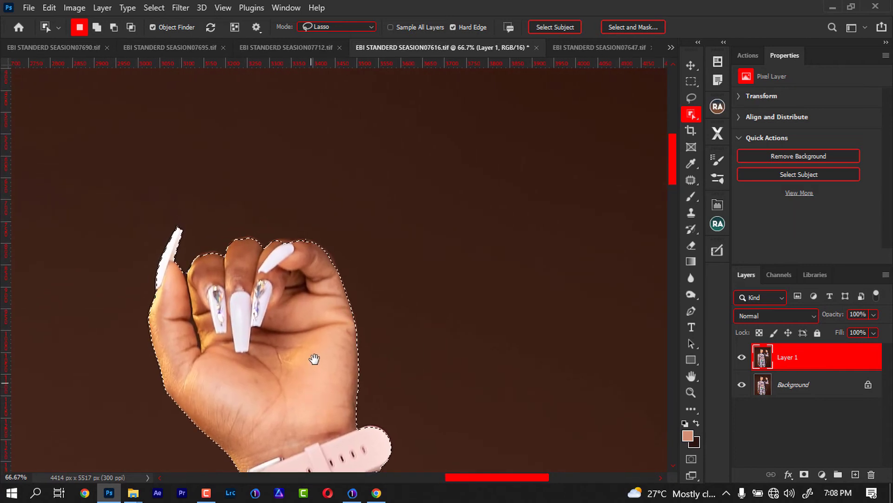
pyautogui.moveTo(266, 255)
pyautogui.mouseDown()
pyautogui.moveTo(303, 242)
pyautogui.moveTo(325, 259)
pyautogui.moveTo(266, 253)
pyautogui.moveTo(234, 238)
pyautogui.moveTo(235, 255)
pyautogui.mouseUp()
pyautogui.press('alt')
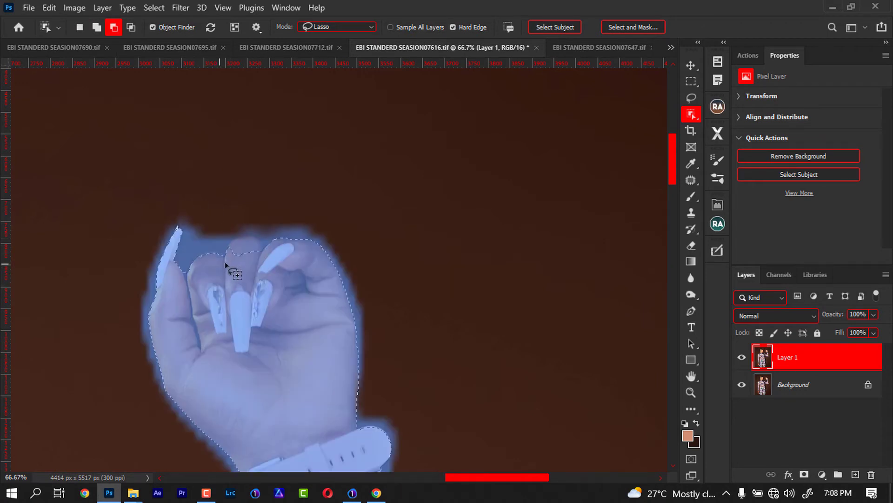
pyautogui.press('shift')
pyautogui.moveTo(257, 254)
pyautogui.mouseDown()
pyautogui.moveTo(213, 251)
pyautogui.moveTo(203, 269)
pyautogui.mouseUp()
# - Add the sleeve edge just below the watch strap on the raised forearm to the selection
pyautogui.press('space')
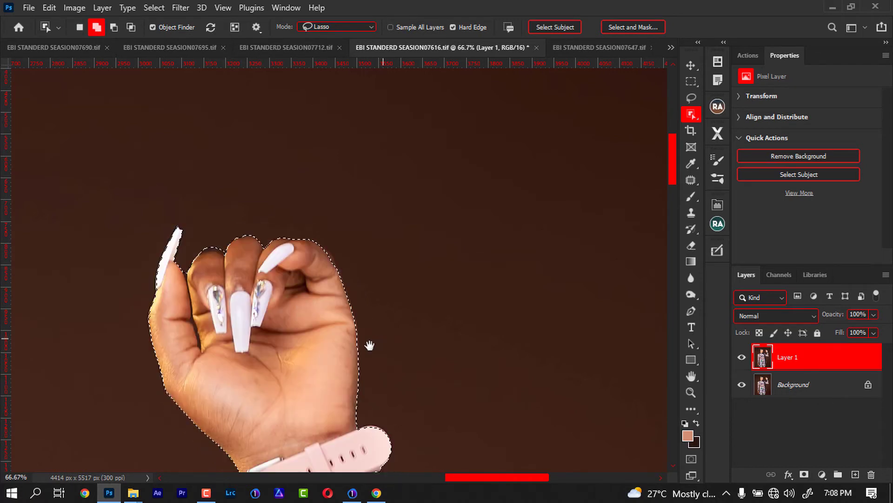
pyautogui.moveTo(341, 350); pyautogui.dragTo(312, 148)
pyautogui.moveTo(316, 288); pyautogui.dragTo(247, 139)
pyautogui.moveTo(162, 164)
pyautogui.mouseDown()
pyautogui.moveTo(153, 174)
pyautogui.moveTo(176, 173)
pyautogui.mouseUp()
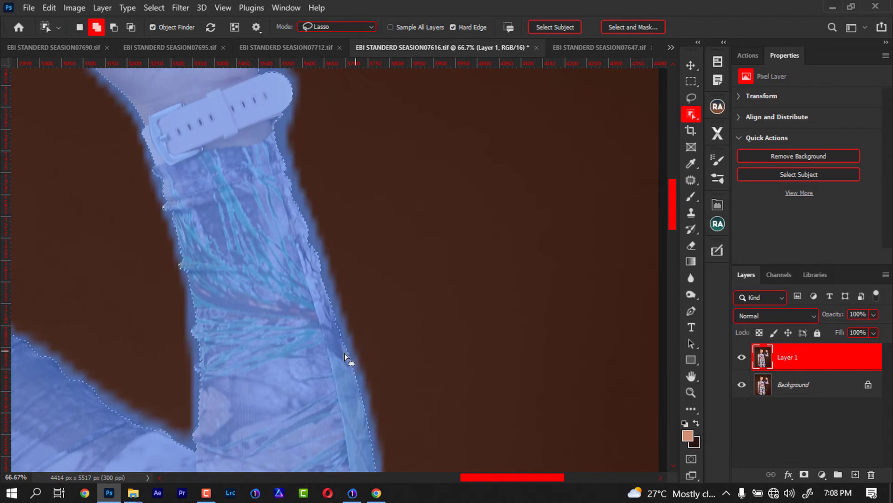
# - Add the missing edges under the bent elbow and along the underside of the upper arm to the selection
pyautogui.scroll(-6, 345, 353)
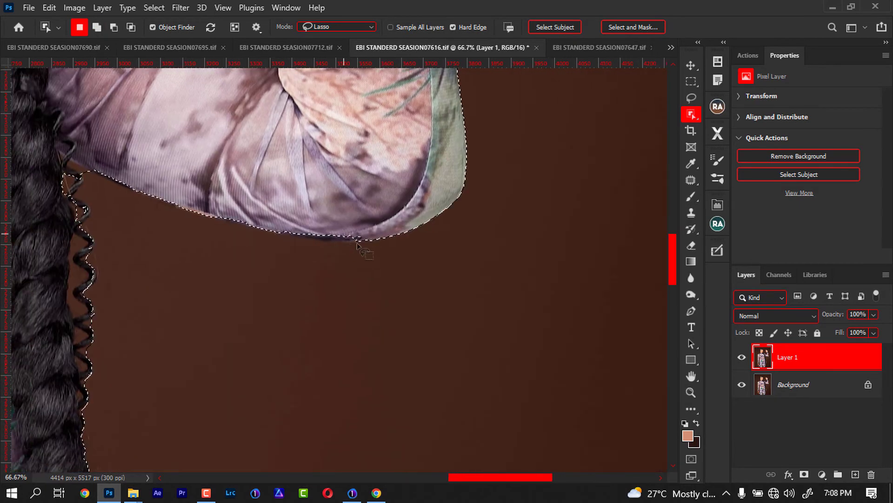
pyautogui.moveTo(372, 239); pyautogui.dragTo(279, 250)
pyautogui.moveTo(292, 184)
pyautogui.mouseDown()
pyautogui.moveTo(327, 232)
pyautogui.moveTo(364, 248)
pyautogui.mouseUp()
pyautogui.moveTo(280, 224)
pyautogui.mouseDown()
pyautogui.moveTo(259, 230)
pyautogui.moveTo(195, 216)
pyautogui.moveTo(82, 175)
pyautogui.moveTo(96, 151)
pyautogui.mouseUp()
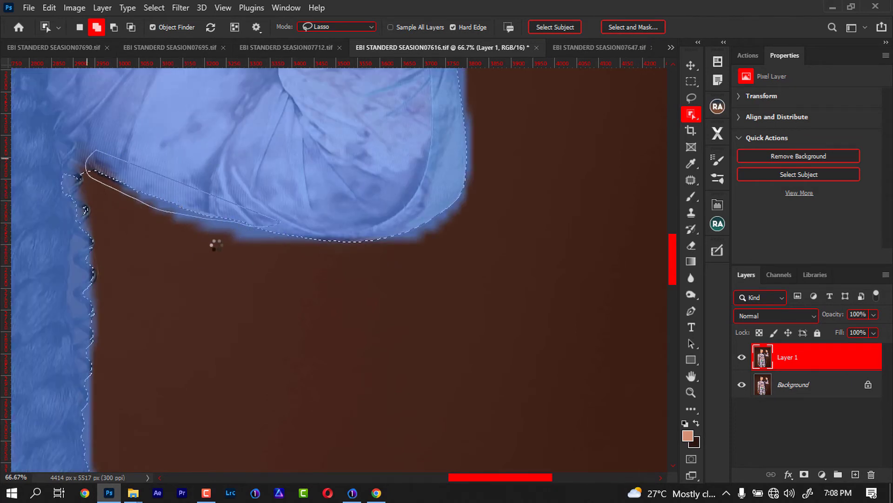
# - Subtract the sliver of background where the upper arm's underside meets the braid from the selection
pyautogui.moveTo(166, 236); pyautogui.dragTo(336, 327)
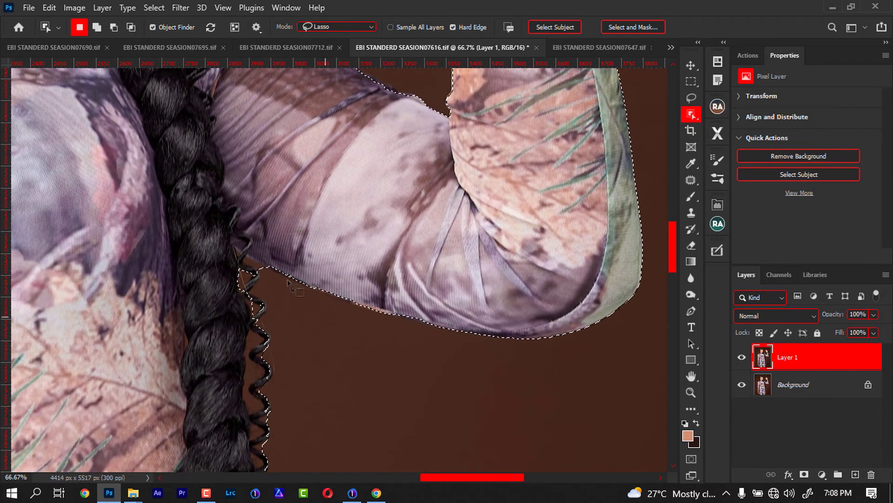
pyautogui.press('alt')
pyautogui.moveTo(255, 272); pyautogui.dragTo(269, 274)
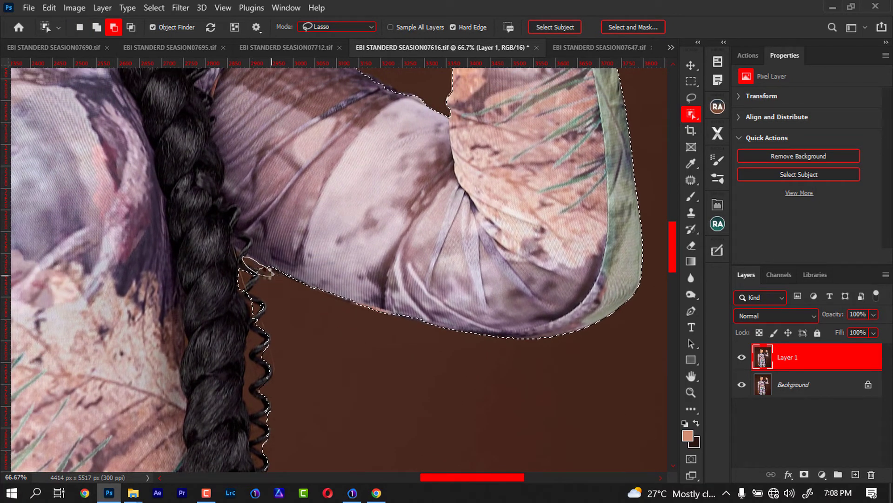
# - Refine the selection around the top of the gap between the legs, adding the fabric edge and subtracting the leftover background
pyautogui.moveTo(296, 355)
pyautogui.mouseDown()
pyautogui.moveTo(275, 323)
pyautogui.moveTo(233, 299)
pyautogui.moveTo(246, 109)
pyautogui.mouseUp()
pyautogui.moveTo(218, 371); pyautogui.dragTo(239, 86)
pyautogui.moveTo(244, 323); pyautogui.dragTo(297, 72)
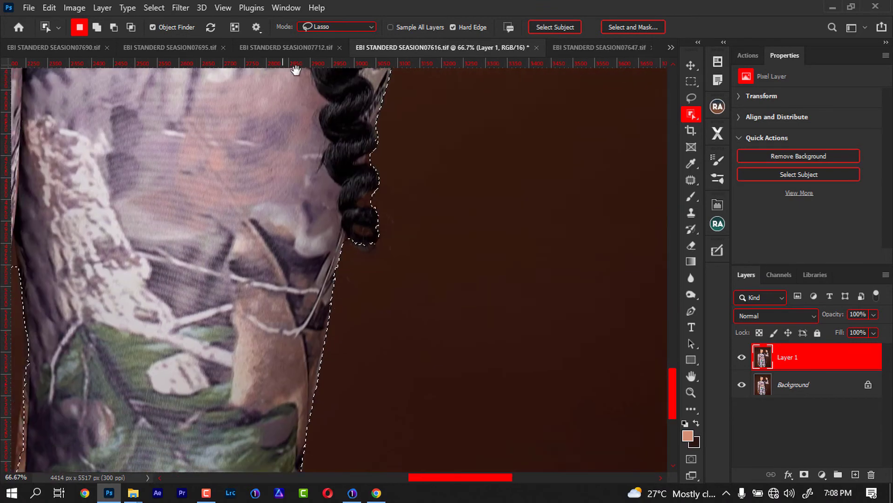
pyautogui.moveTo(228, 389); pyautogui.dragTo(492, 273)
pyautogui.moveTo(295, 201)
pyautogui.mouseDown()
pyautogui.moveTo(305, 337)
pyautogui.moveTo(293, 444)
pyautogui.moveTo(342, 405)
pyautogui.moveTo(305, 272)
pyautogui.mouseUp()
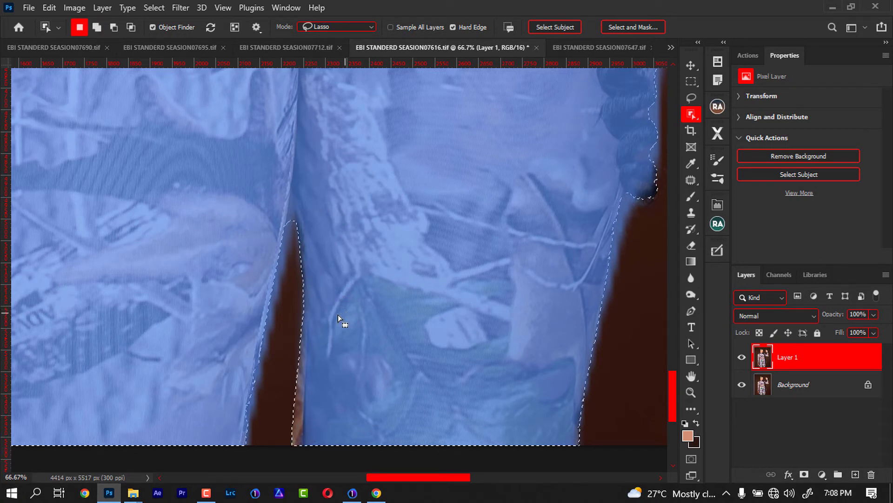
pyautogui.press('shift')
pyautogui.moveTo(293, 235)
pyautogui.mouseDown()
pyautogui.moveTo(292, 199)
pyautogui.moveTo(278, 245)
pyautogui.mouseUp()
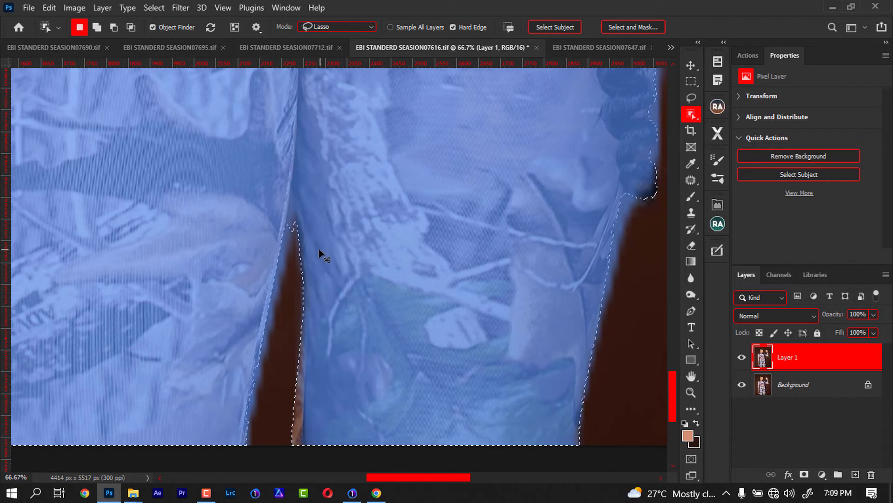
pyautogui.press('alt')
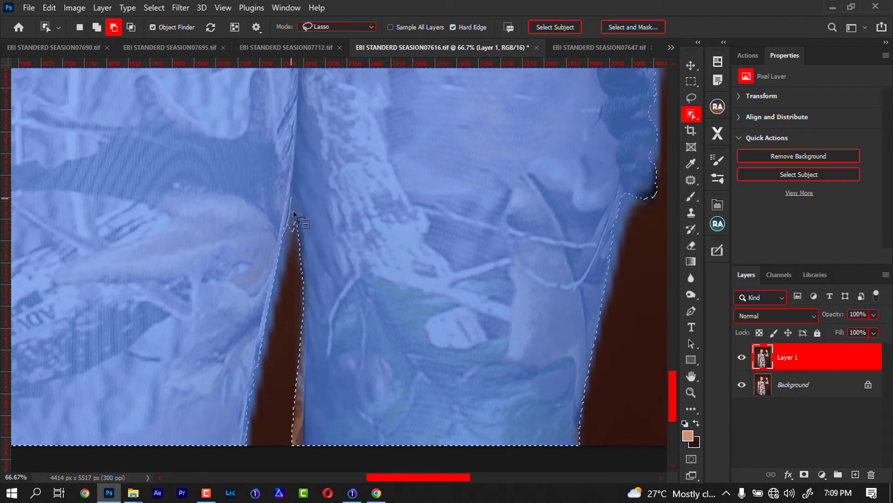
# - Subtract the background beside the lowered hand's fingertips and add the thumb's nail and tip to the selection
pyautogui.moveTo(209, 259); pyautogui.dragTo(504, 275)
pyautogui.moveTo(320, 234); pyautogui.dragTo(338, 282)
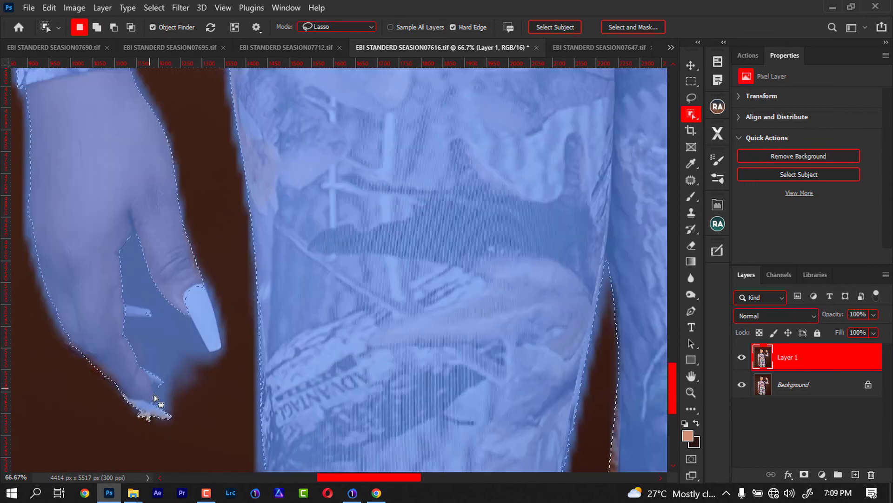
pyautogui.press('alt')
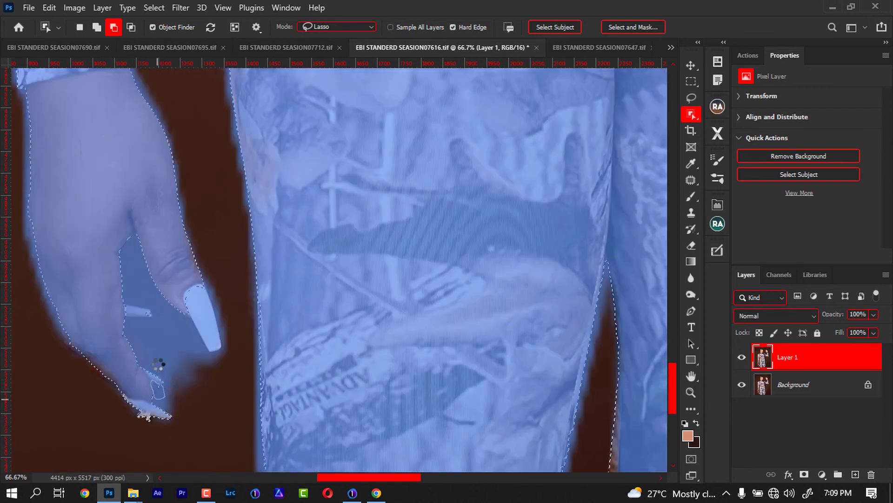
pyautogui.moveTo(176, 299)
pyautogui.mouseDown()
pyautogui.moveTo(217, 356)
pyautogui.moveTo(223, 336)
pyautogui.moveTo(194, 274)
pyautogui.mouseUp()
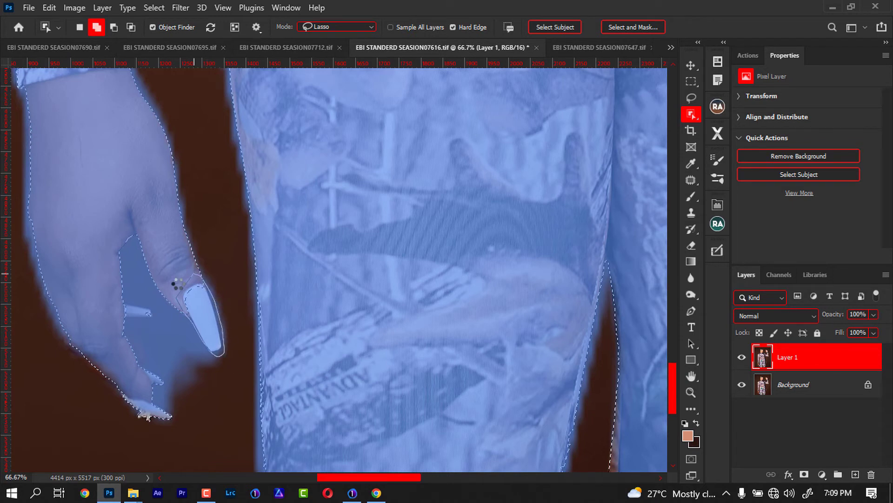
# - Add the missing skin along the outer edge of the lowered hand and its fingers to the selection
pyautogui.moveTo(45, 279); pyautogui.dragTo(162, 251)
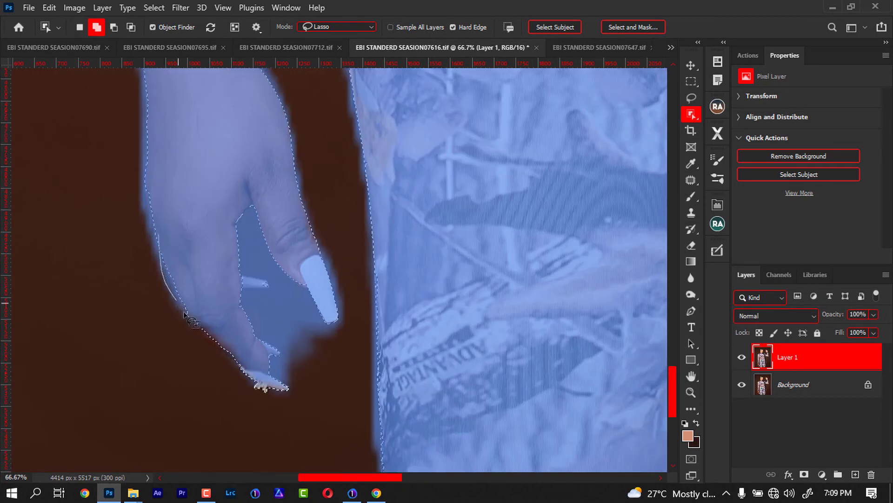
pyautogui.moveTo(214, 349)
pyautogui.mouseDown()
pyautogui.moveTo(258, 375)
pyautogui.moveTo(255, 359)
pyautogui.mouseUp()
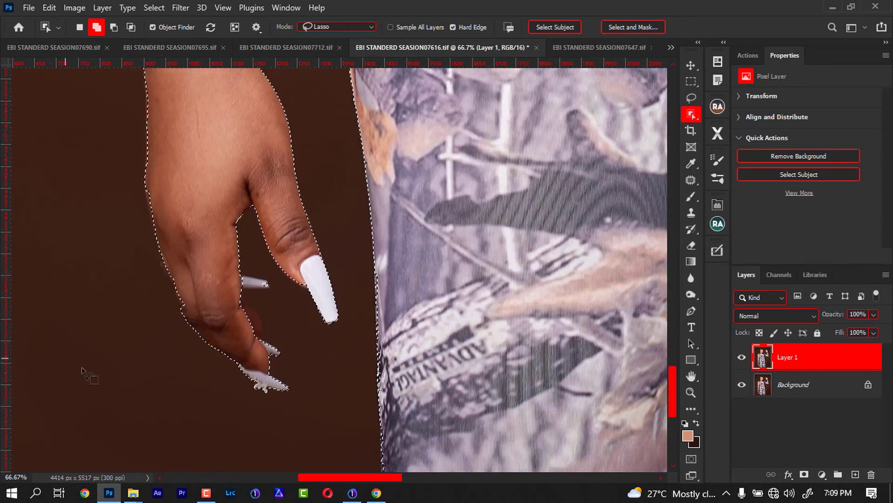
pyautogui.moveTo(142, 191)
pyautogui.mouseDown()
pyautogui.moveTo(185, 300)
pyautogui.moveTo(164, 203)
pyautogui.mouseUp()
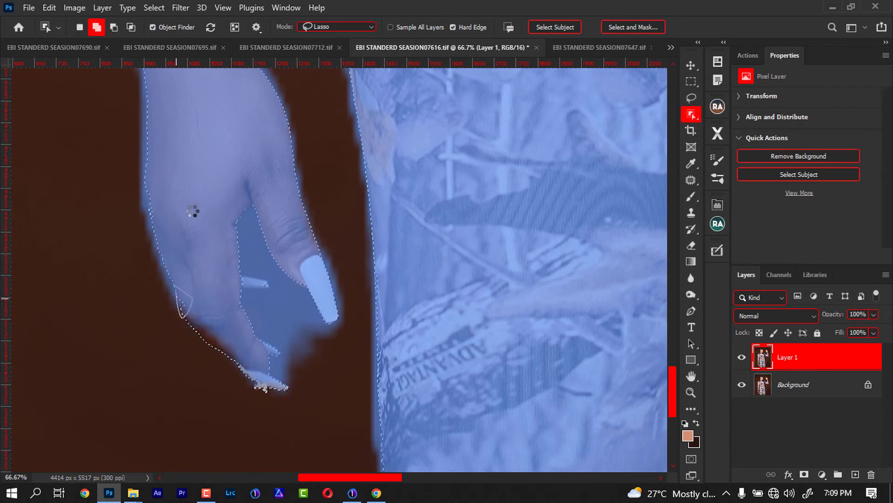
pyautogui.scroll(4, 172, 256)
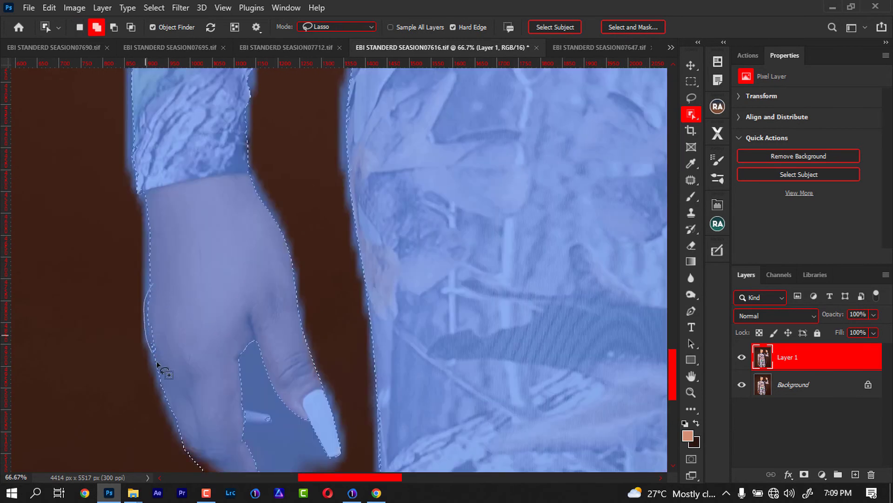
# - Add the dark notch missing from the outer edge of the lowered arm's sleeve above the wrist to the selection
pyautogui.moveTo(179, 244); pyautogui.dragTo(216, 414)
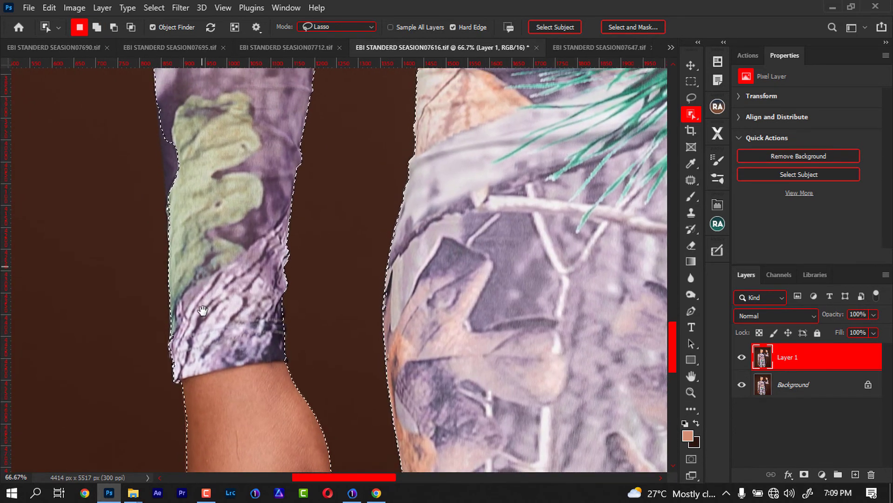
pyautogui.moveTo(169, 158); pyautogui.dragTo(168, 270)
pyautogui.moveTo(161, 198)
pyautogui.mouseDown()
pyautogui.moveTo(166, 334)
pyautogui.moveTo(181, 366)
pyautogui.moveTo(200, 259)
pyautogui.moveTo(171, 309)
pyautogui.moveTo(188, 300)
pyautogui.moveTo(191, 222)
pyautogui.mouseUp()
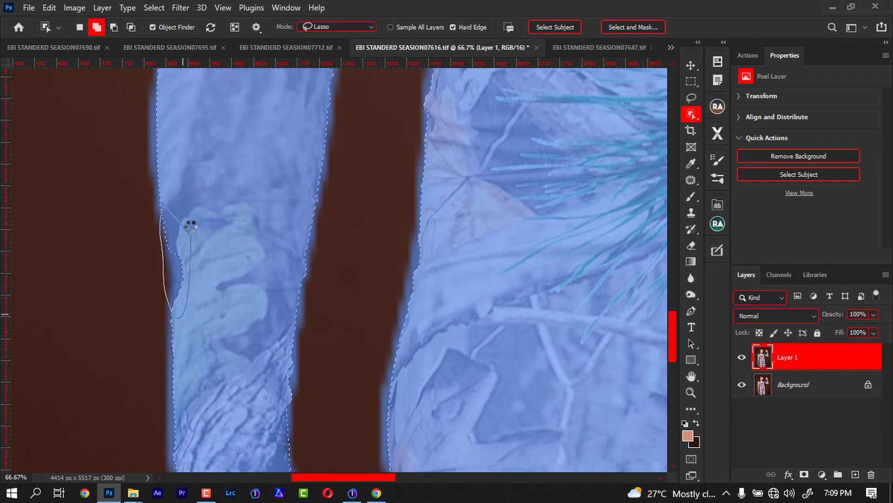
# - Refine the selection along the outer edge of the lowered arm's upper sleeve with the Object Selection tool
pyautogui.scroll(8, 191, 228)
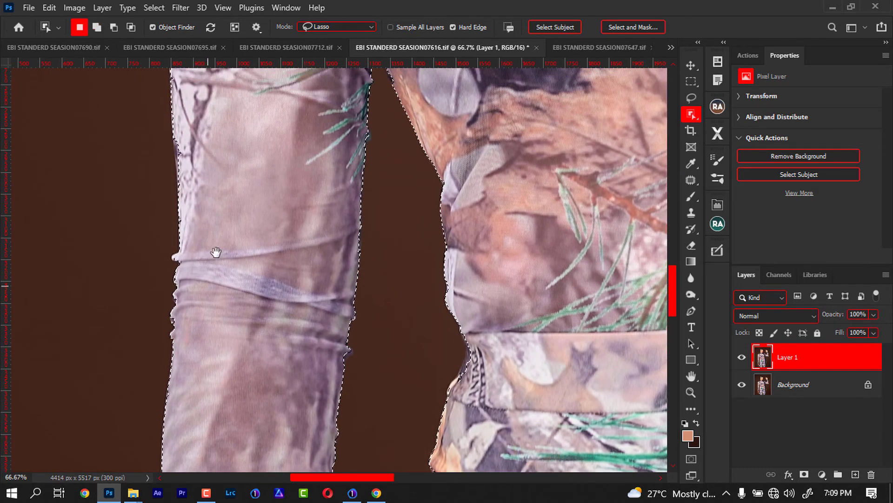
pyautogui.moveTo(216, 252); pyautogui.dragTo(200, 333)
pyautogui.moveTo(164, 223)
pyautogui.mouseDown()
pyautogui.moveTo(170, 331)
pyautogui.moveTo(186, 195)
pyautogui.mouseUp()
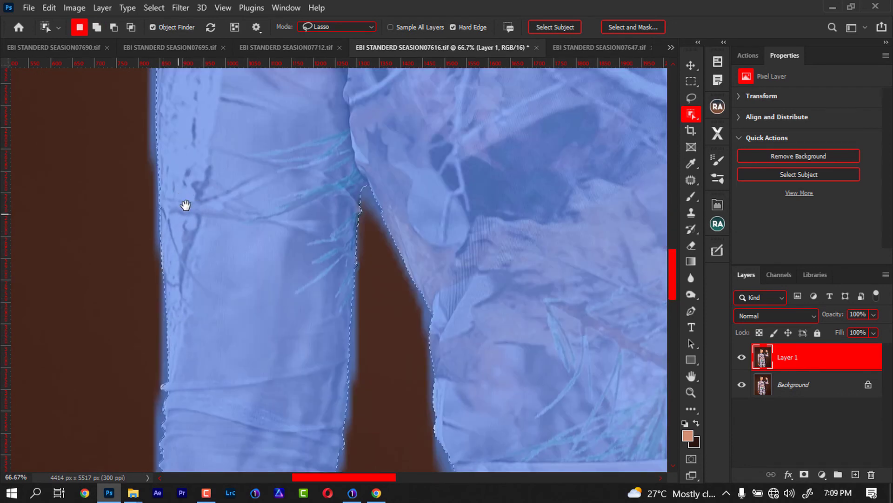
# - Add the missing fabric along the rounded outer edge of the lowered arm's shoulder to the selection
pyautogui.scroll(15, 186, 205)
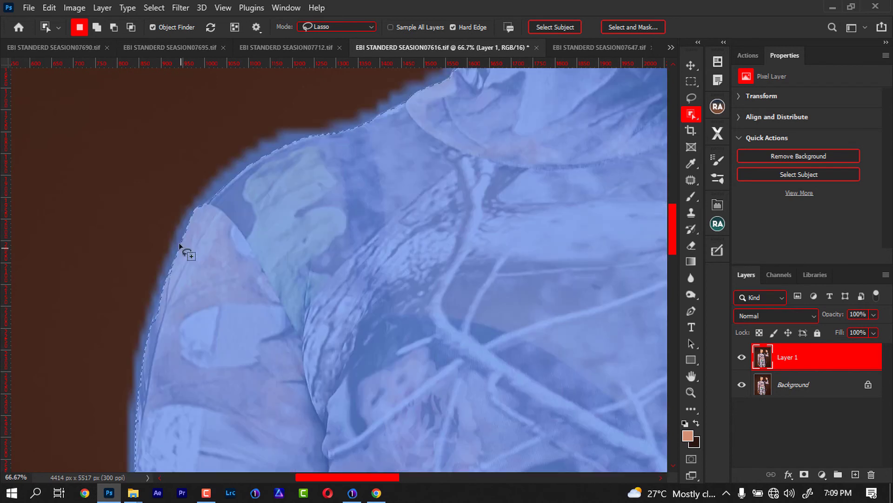
pyautogui.moveTo(180, 245)
pyautogui.mouseDown()
pyautogui.moveTo(151, 328)
pyautogui.moveTo(160, 349)
pyautogui.moveTo(152, 310)
pyautogui.moveTo(164, 324)
pyautogui.moveTo(190, 256)
pyautogui.mouseUp()
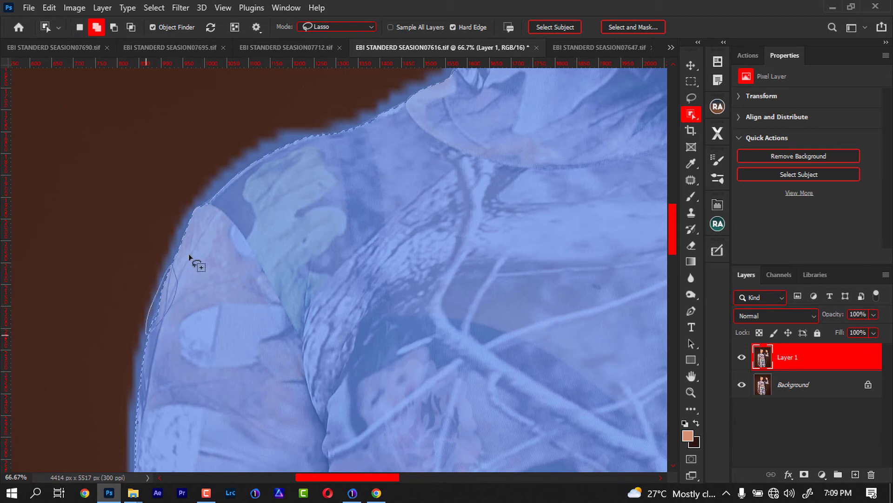
pyautogui.moveTo(242, 175); pyautogui.dragTo(227, 197)
# - Examine the selection outline from the shoulder up around the neck, ear, head and face
pyautogui.moveTo(331, 186); pyautogui.dragTo(150, 341)
pyautogui.moveTo(250, 259); pyautogui.dragTo(193, 374)
pyautogui.moveTo(247, 294)
pyautogui.mouseDown()
pyautogui.moveTo(224, 339)
pyautogui.moveTo(249, 291)
pyautogui.moveTo(195, 237)
pyautogui.moveTo(177, 232)
pyautogui.mouseUp()
pyautogui.moveTo(168, 180); pyautogui.dragTo(200, 337)
pyautogui.moveTo(171, 303); pyautogui.dragTo(226, 428)
pyautogui.moveTo(237, 279); pyautogui.dragTo(108, 198)
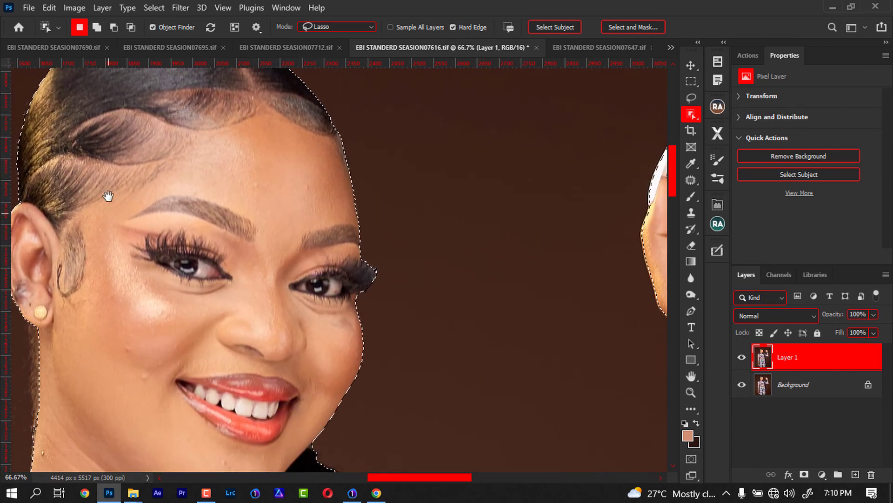
pyautogui.moveTo(267, 369); pyautogui.dragTo(296, 269)
pyautogui.moveTo(254, 356); pyautogui.dragTo(189, 415)
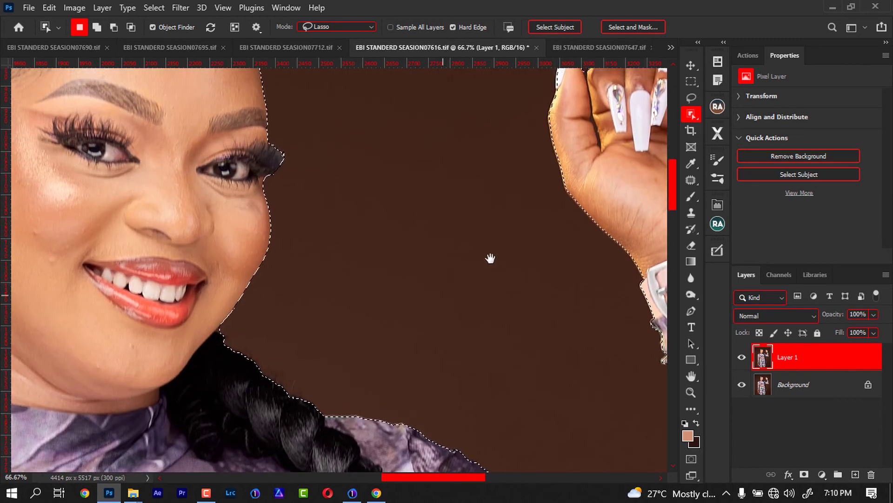
# - Open Select and Mask and refine the edges of the protruding eyelashes and the braid beside the neck with the Refine Edge Brush
pyautogui.click(626, 26)
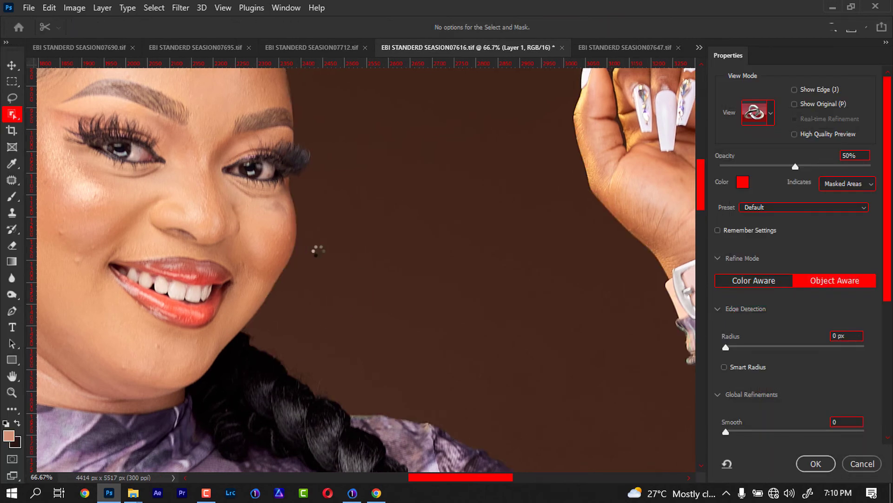
pyautogui.moveTo(302, 152); pyautogui.dragTo(306, 168)
pyautogui.moveTo(368, 341); pyautogui.dragTo(347, 182)
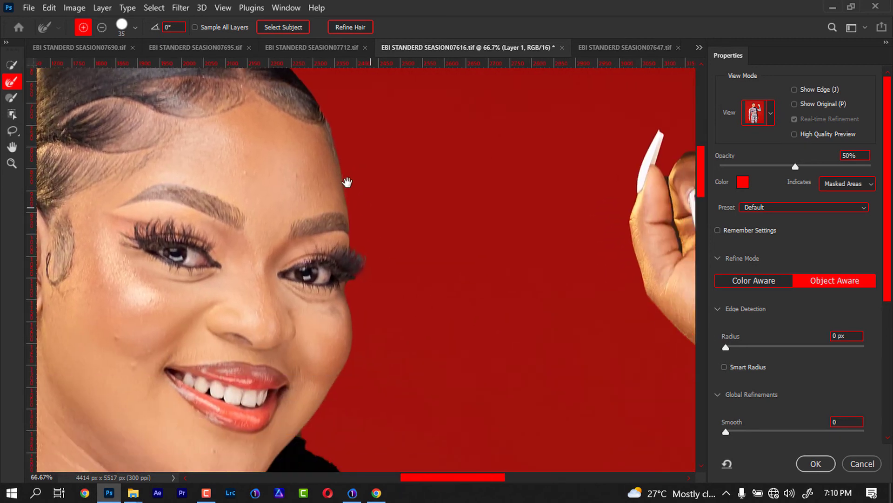
pyautogui.moveTo(338, 429); pyautogui.dragTo(241, 355)
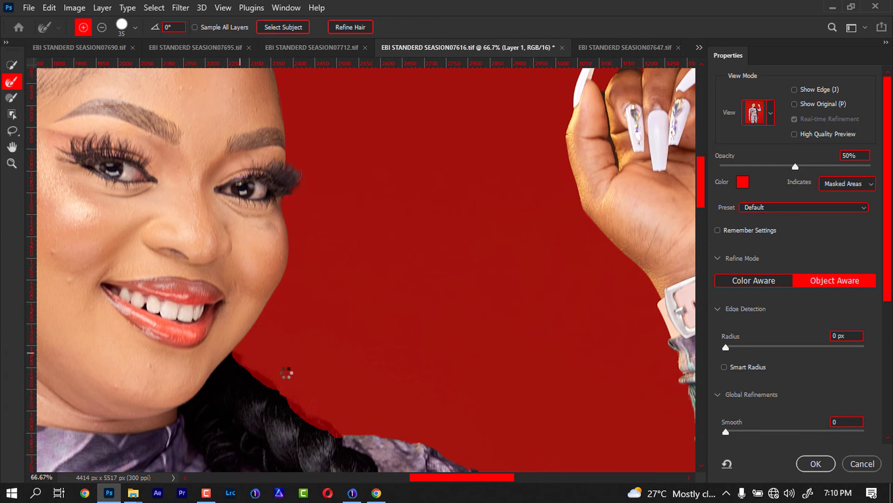
# - Brush over the loose curls beside the braid just below the upper arm to refine their edges
pyautogui.moveTo(299, 286); pyautogui.dragTo(222, 217)
pyautogui.moveTo(265, 326); pyautogui.dragTo(206, 109)
pyautogui.moveTo(209, 172); pyautogui.dragTo(219, 309)
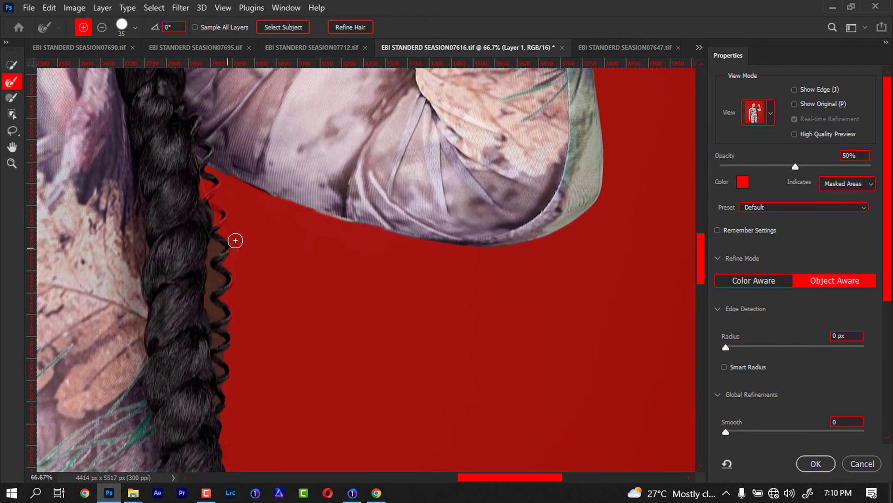
# - Enlarge the Refine Edge Brush to 125 and paint down the braid's loose curls to remove the background between them
pyautogui.scroll(-2, 237, 227)
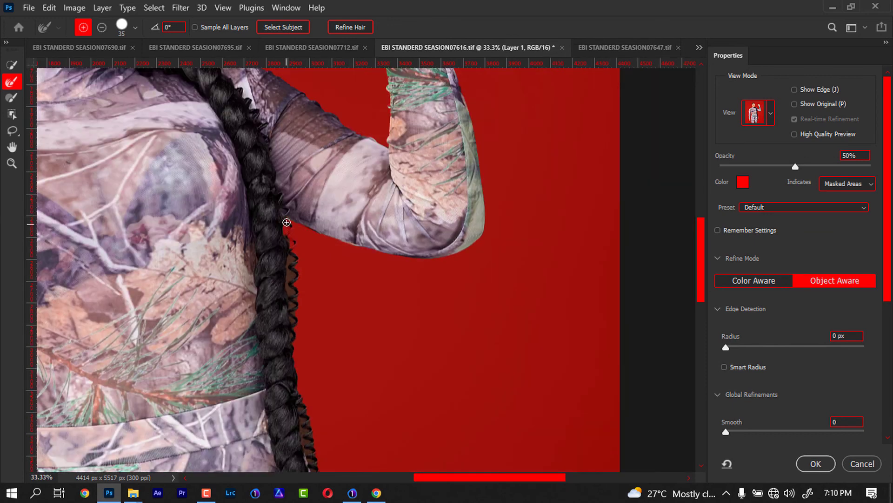
pyautogui.press(']')
pyautogui.press(']')
pyautogui.press(']')
pyautogui.press(']')
pyautogui.press(']')
pyautogui.press(']')
pyautogui.press(']')
pyautogui.press(']')
pyautogui.press(']')
pyautogui.moveTo(293, 239); pyautogui.dragTo(319, 467)
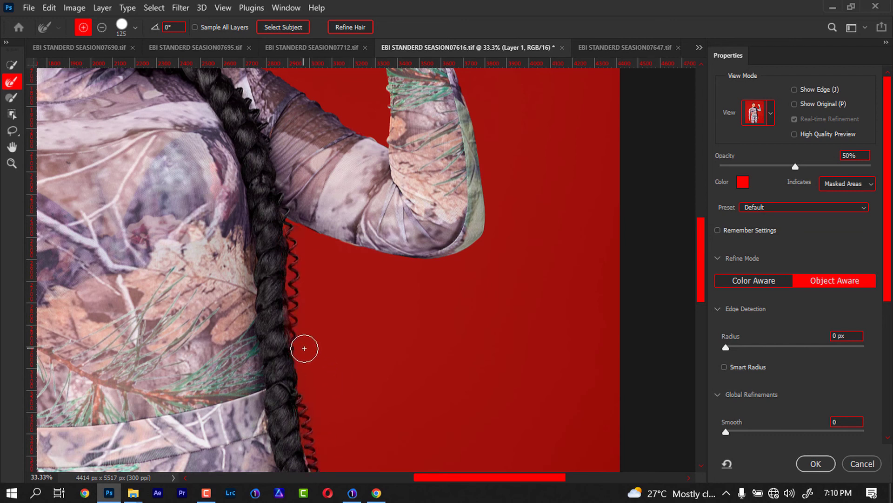
# - Refine the edge around the braid's tip beside the thigh, and apply the refined selection of the woman
pyautogui.moveTo(311, 348); pyautogui.dragTo(261, 153)
pyautogui.moveTo(274, 377)
pyautogui.mouseDown()
pyautogui.moveTo(366, 211)
pyautogui.moveTo(374, 158)
pyautogui.mouseUp()
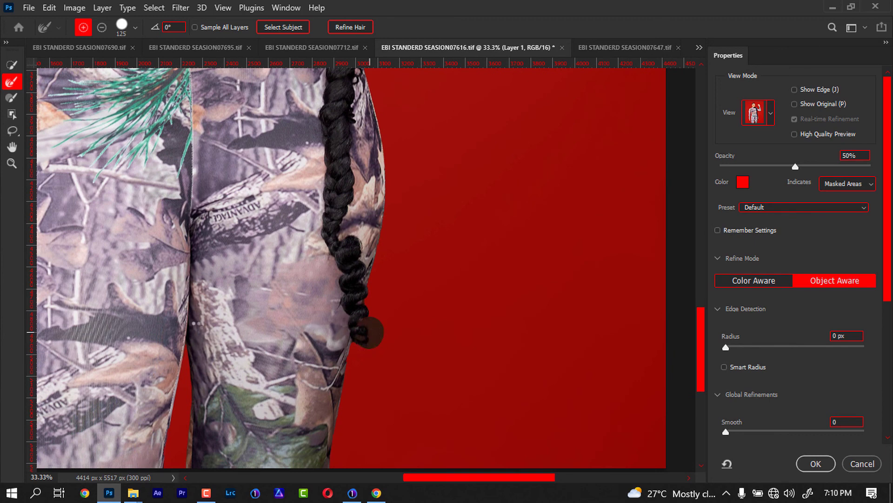
pyautogui.moveTo(179, 302); pyautogui.dragTo(473, 406)
pyautogui.moveTo(361, 237); pyautogui.dragTo(325, 423)
pyautogui.moveTo(357, 203); pyautogui.dragTo(300, 452)
pyautogui.moveTo(329, 305); pyautogui.dragTo(292, 454)
pyautogui.moveTo(355, 261); pyautogui.dragTo(339, 319)
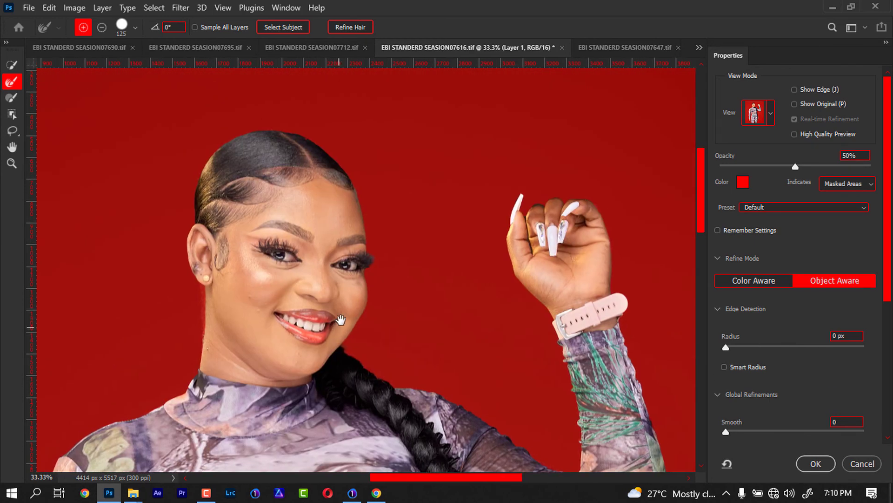
pyautogui.click(816, 464)
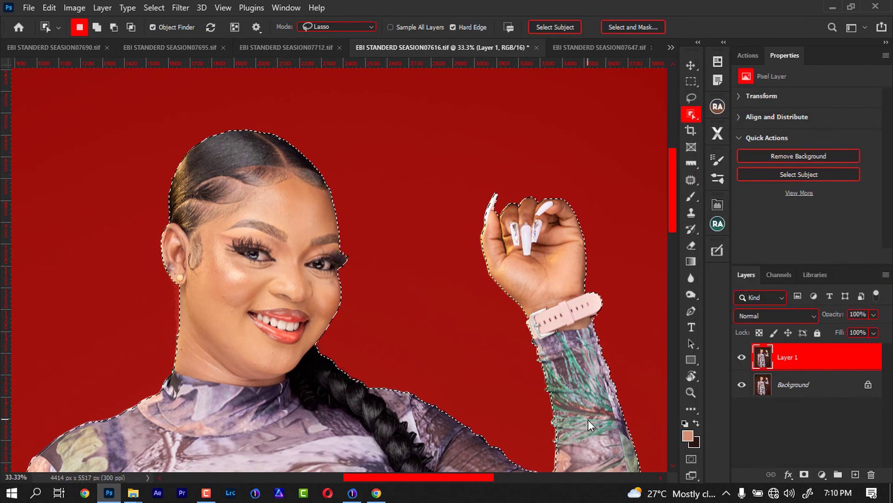
# - Copy the selected woman onto her own new layer above Layer 1
pyautogui.hotkey('ctrl', 'j')
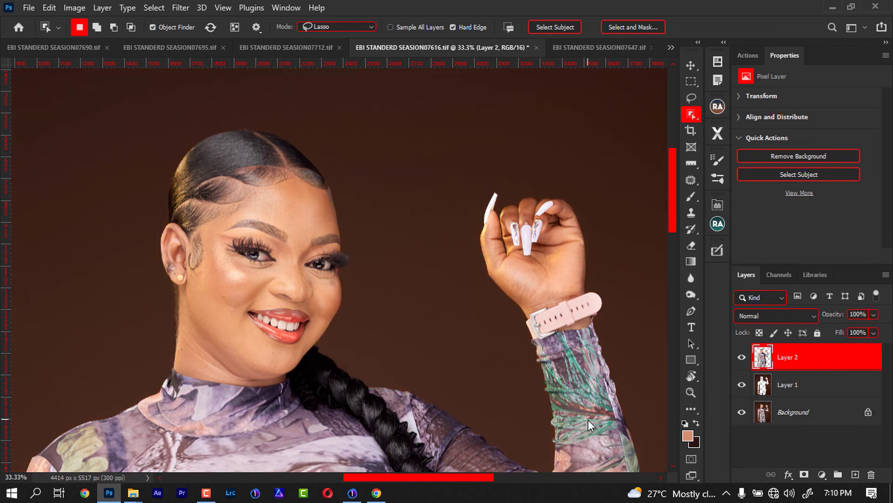
pyautogui.hotkey('ctrl', '-')
pyautogui.hotkey('ctrl', '-')
pyautogui.hotkey('ctrl', '-')
pyautogui.hotkey('ctrl', '-')
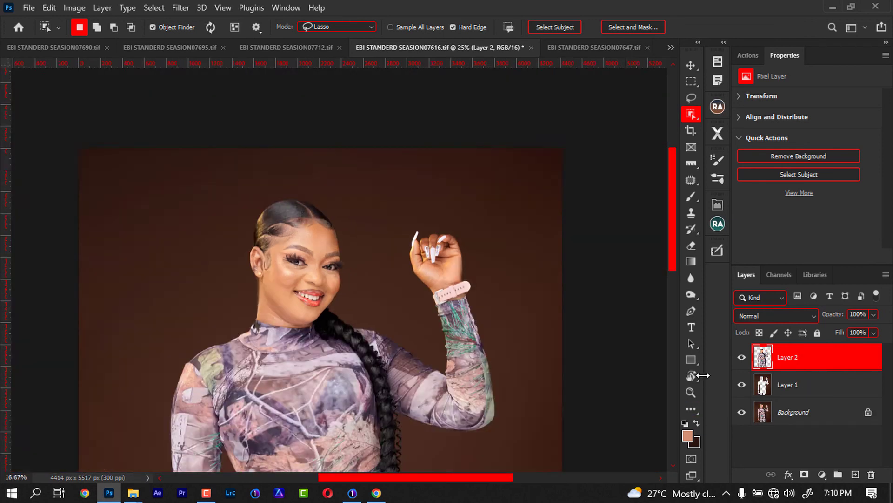
pyautogui.hotkey('ctrl', '+')
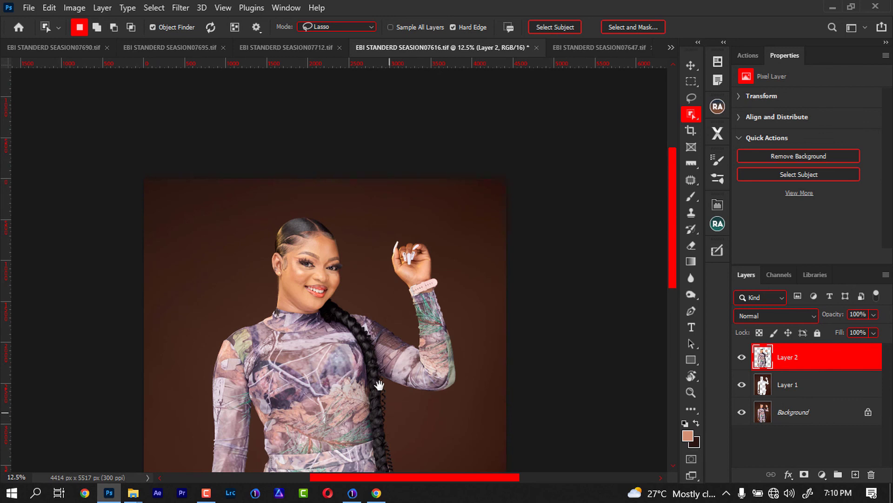
# - Add a Solid Color fill layer between Layer 1 and the cut-out woman, and choose dark brown 431d0c as its color
pyautogui.click(775, 394)
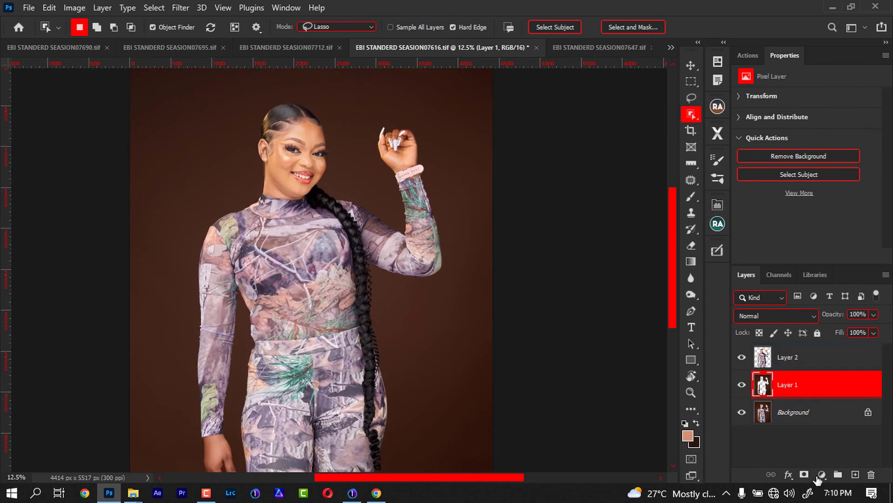
pyautogui.click(822, 475)
pyautogui.click(829, 247)
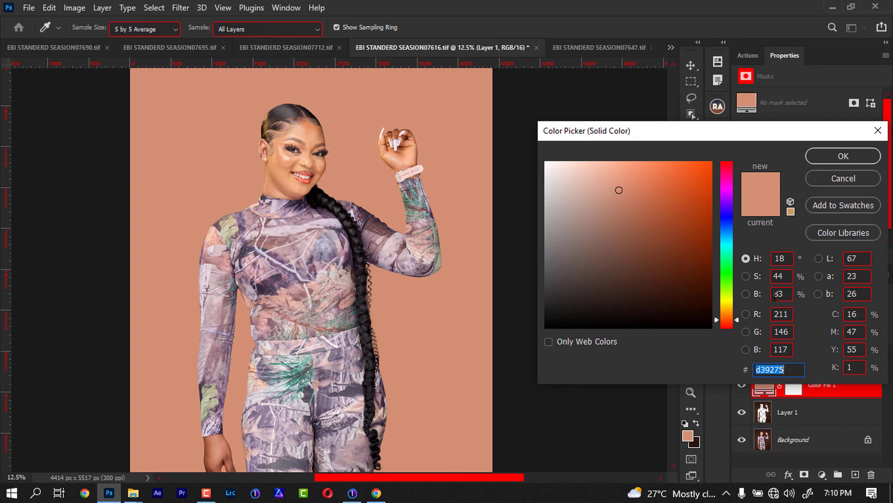
pyautogui.moveTo(711, 164); pyautogui.dragTo(709, 271)
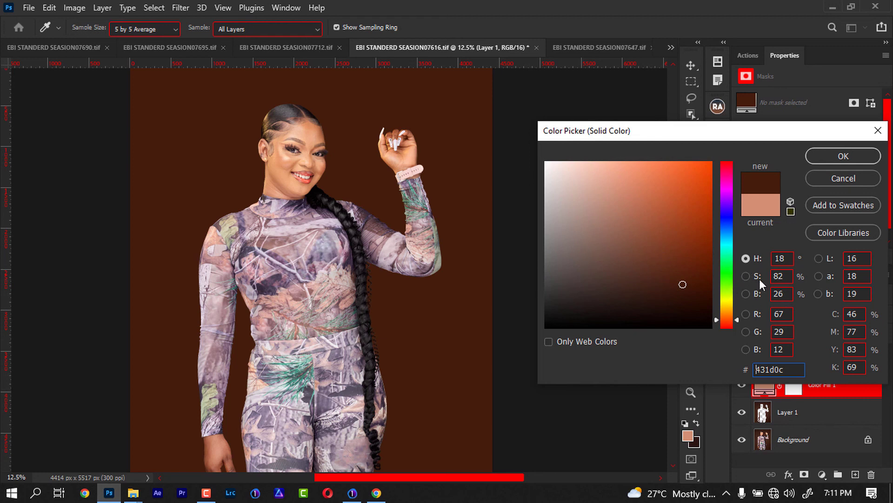
pyautogui.press('F9')
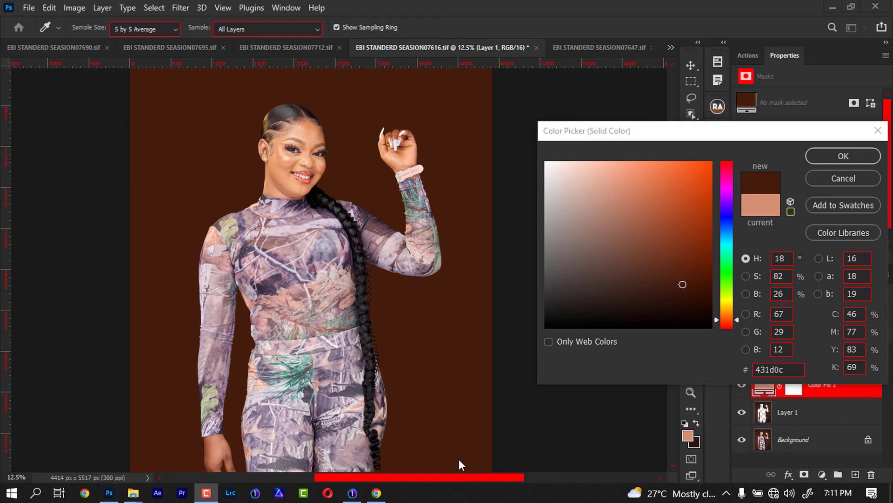